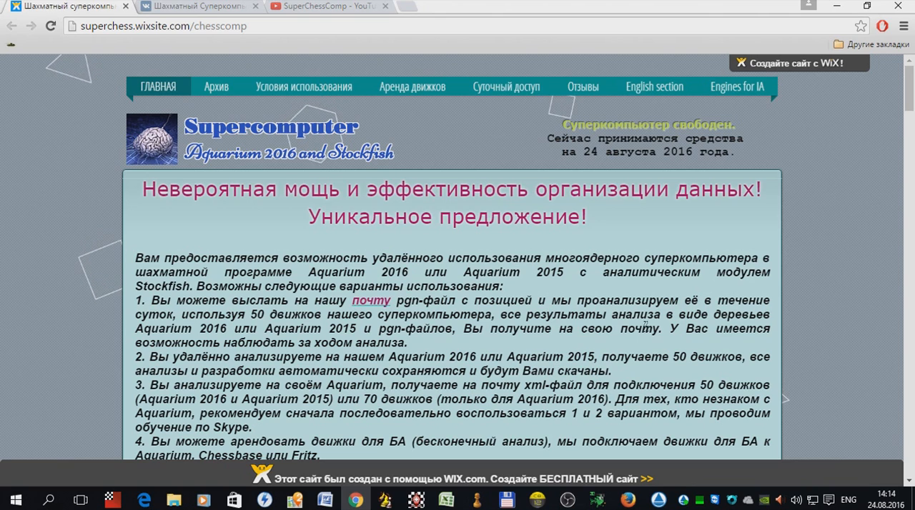
Step: Look through the supercomputer site's main page, including the hardware diagram, price table, news and payment form
scroll(686, 323, "down", 1)
scroll(687, 323, "down", 6)
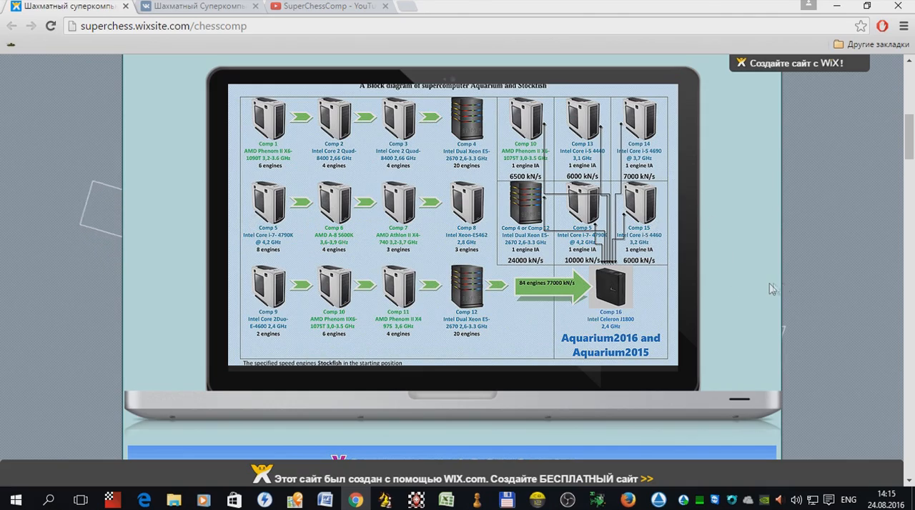
scroll(779, 289, "down", 5)
scroll(784, 286, "down", 10)
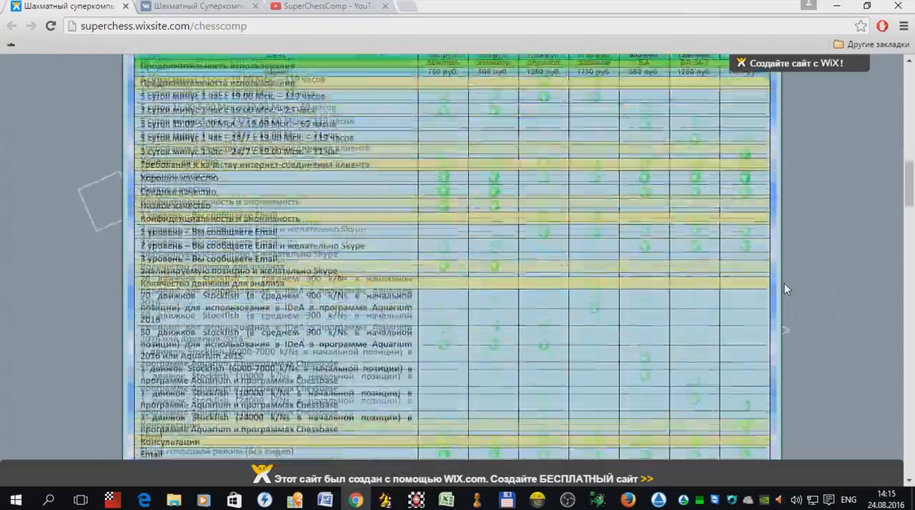
scroll(782, 286, "down", 12)
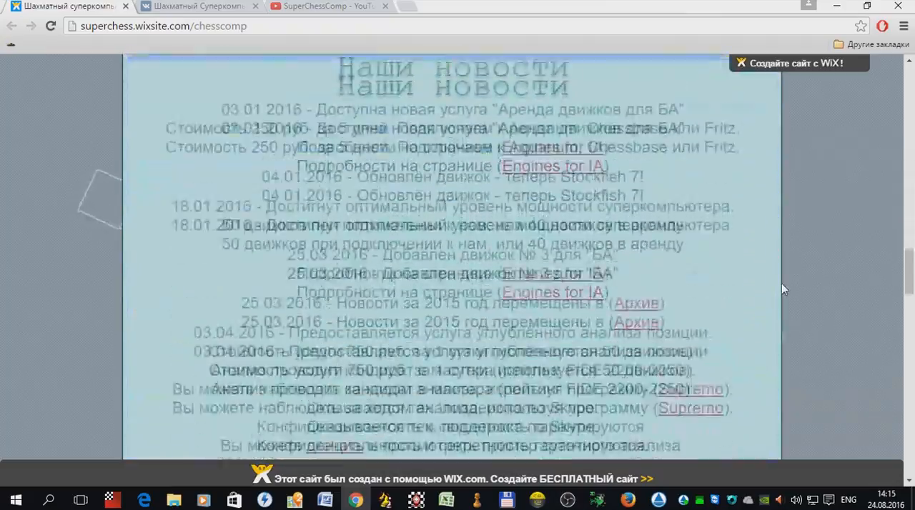
scroll(783, 289, "down", 12)
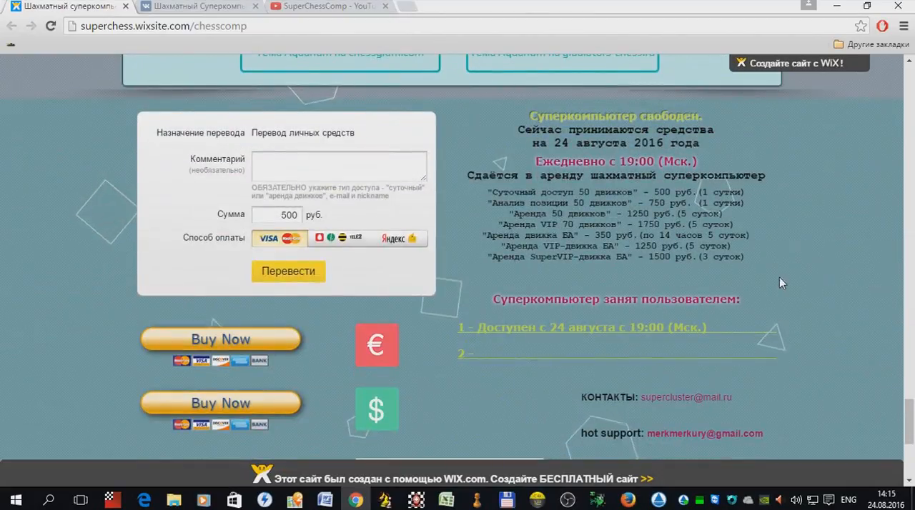
scroll(784, 283, "down", 2)
scroll(784, 283, "up", 4)
scroll(781, 281, "up", 20)
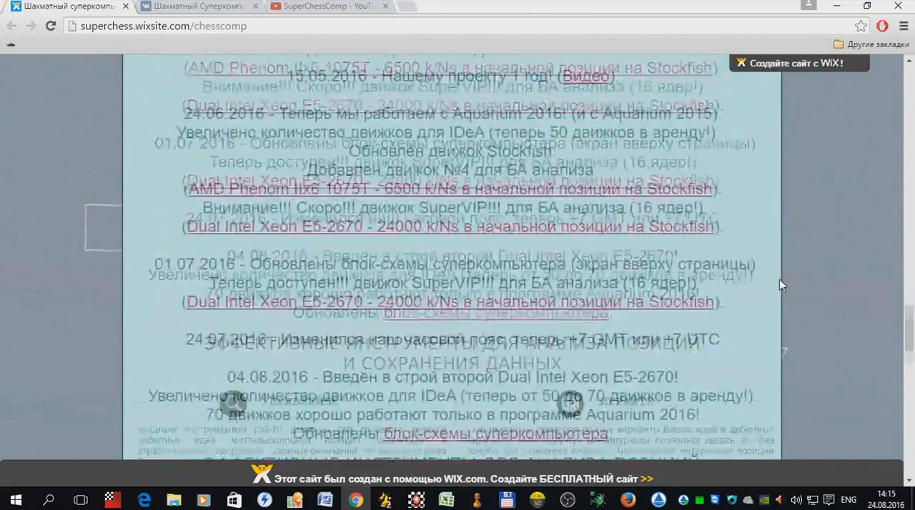
scroll(772, 273, "up", 5)
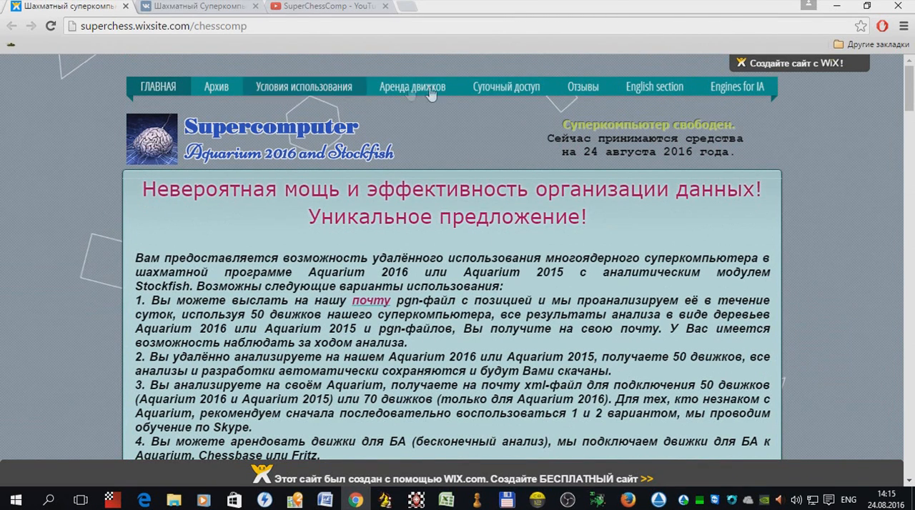
Step: Open the site's reviews page (Отзывы) and look through the grandmasters' reviews
left_click(588, 90)
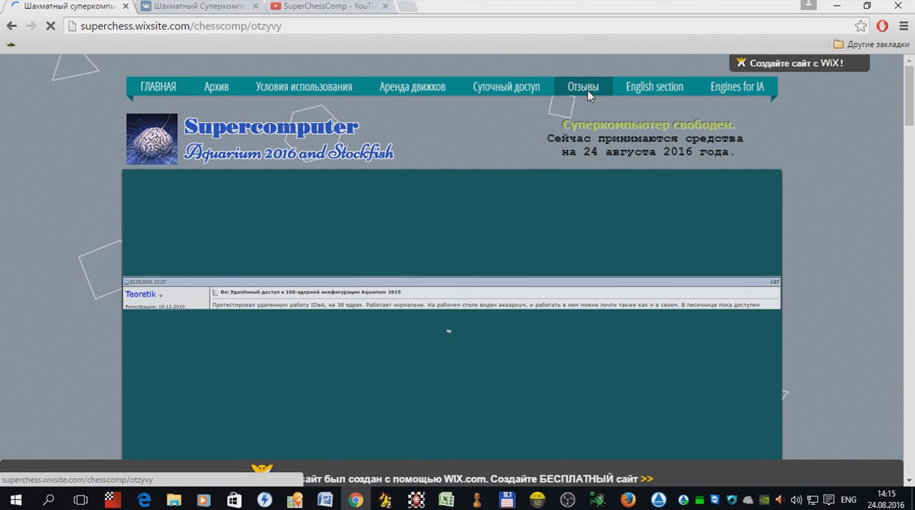
scroll(790, 267, "down", 3)
scroll(724, 240, "down", 12)
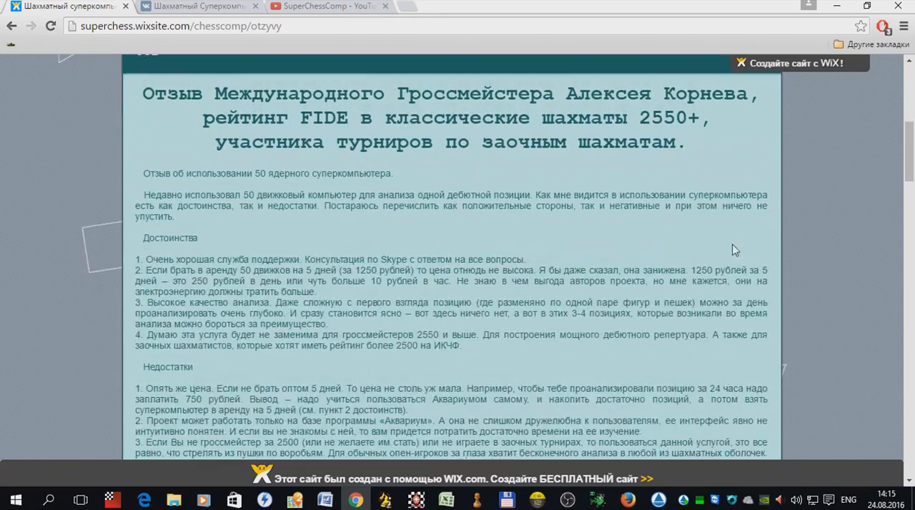
scroll(727, 239, "down", 6)
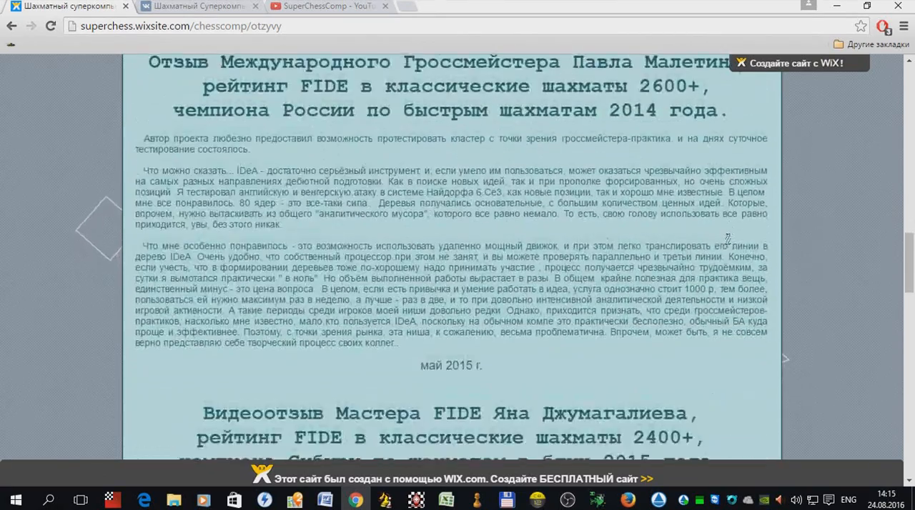
scroll(727, 239, "up", 10)
scroll(727, 239, "up", 11)
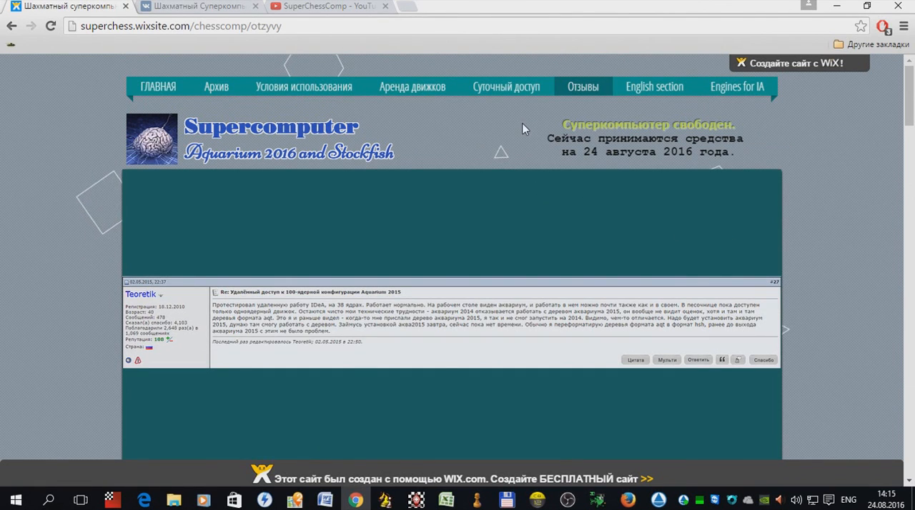
Step: Open the Engines for IA page and examine the rental engines, their speeds and the payment form
left_click(730, 96)
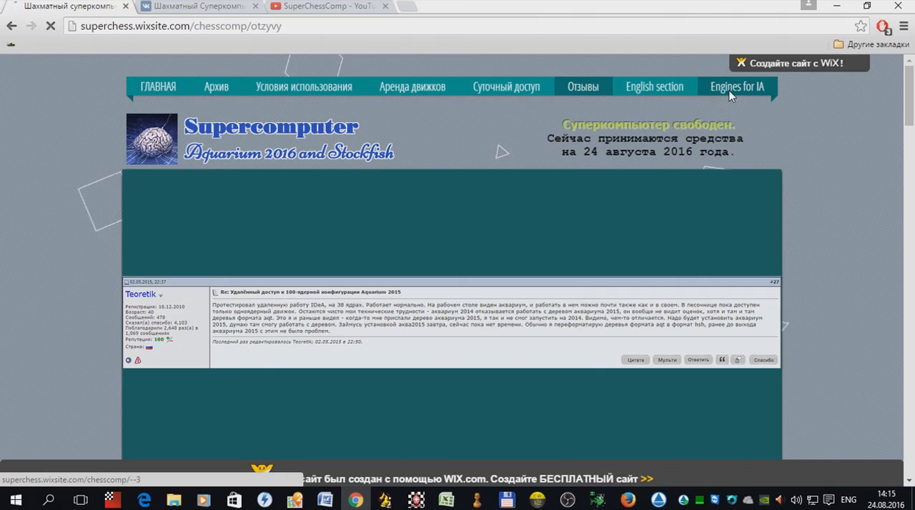
scroll(358, 236, "down", 5)
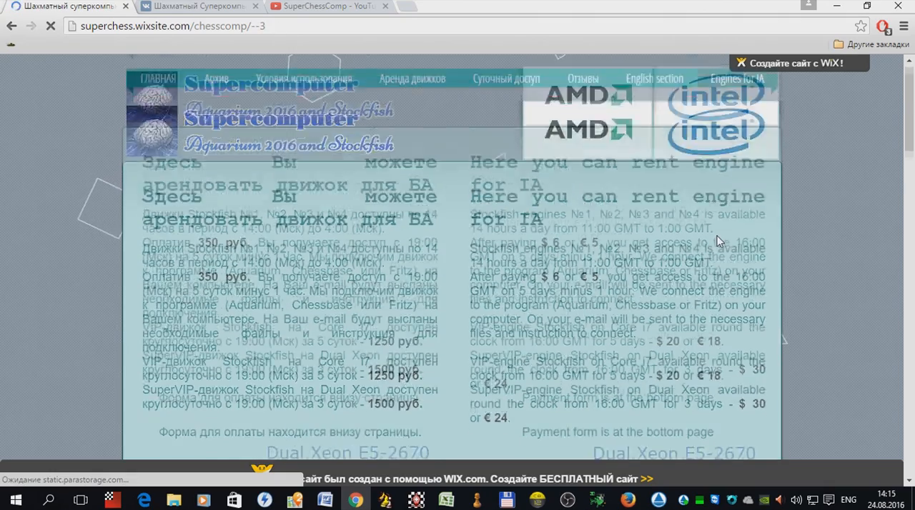
scroll(357, 236, "down", 4)
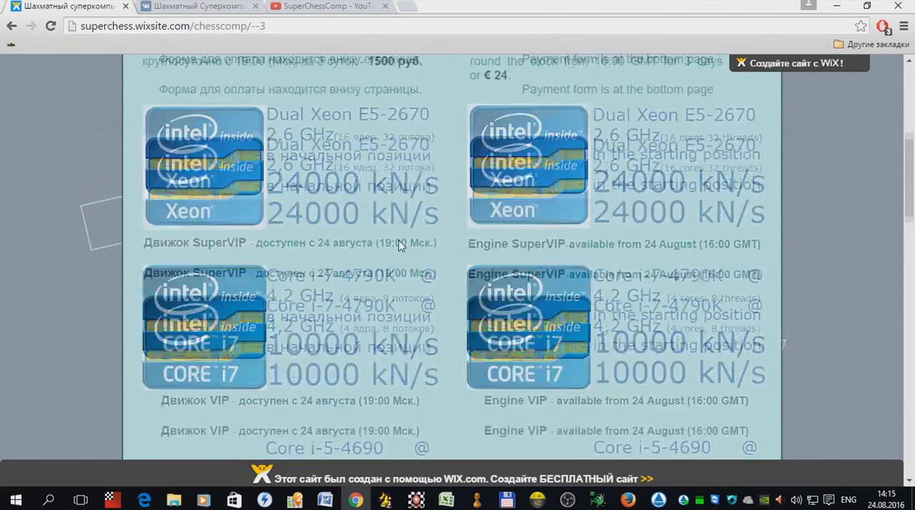
scroll(397, 232, "up", 3)
scroll(397, 232, "up", 2)
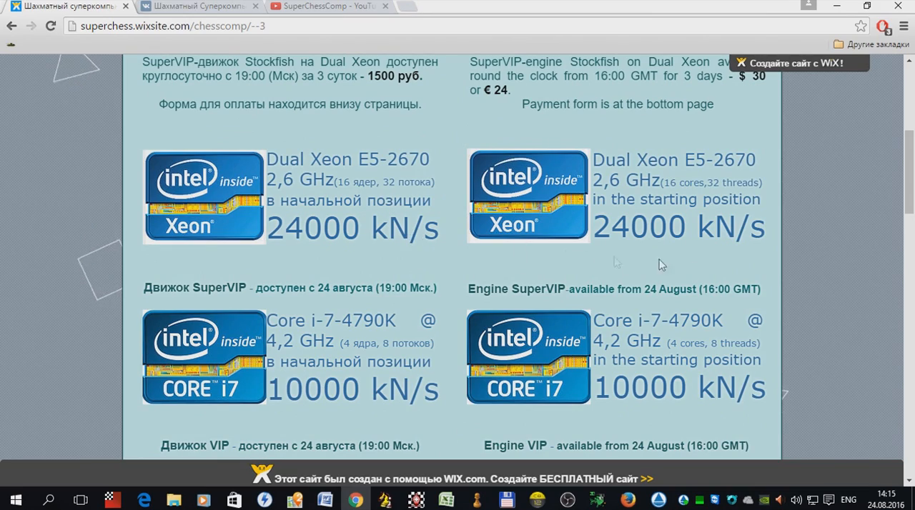
scroll(819, 281, "down", 10)
scroll(819, 281, "down", 6)
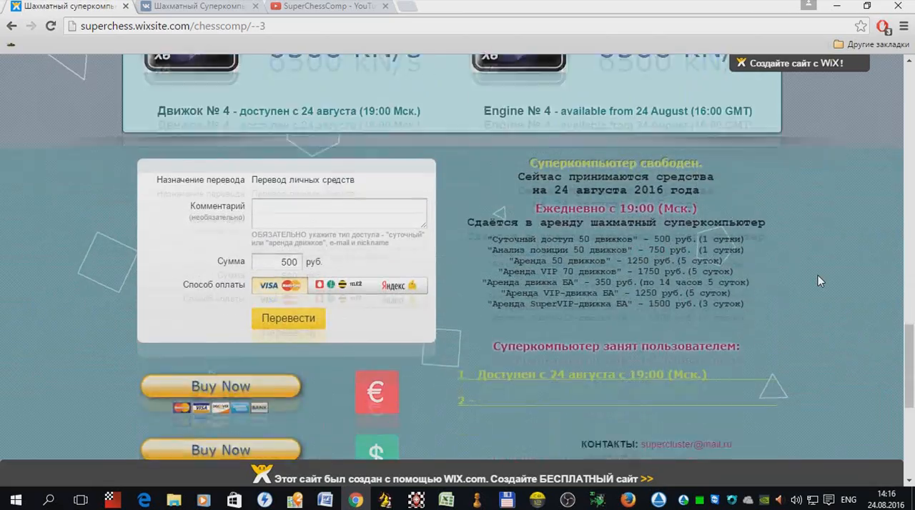
scroll(819, 281, "up", 16)
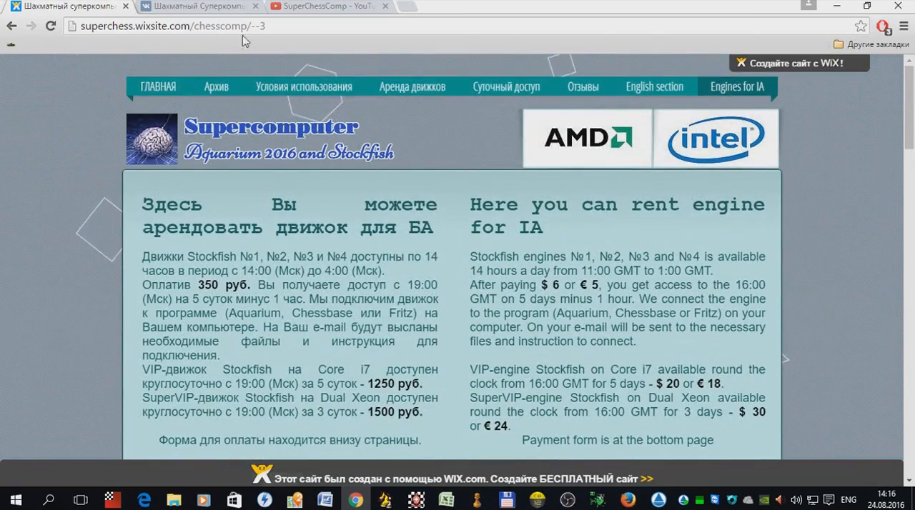
Step: Show the SuperChessComp channel's uploaded videos on YouTube, and minimize the browser
left_click(309, 5)
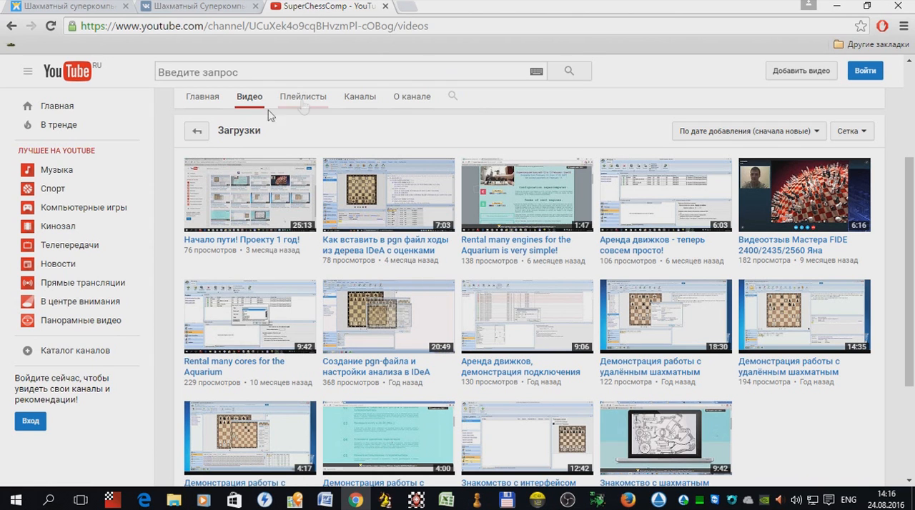
left_click(832, 4)
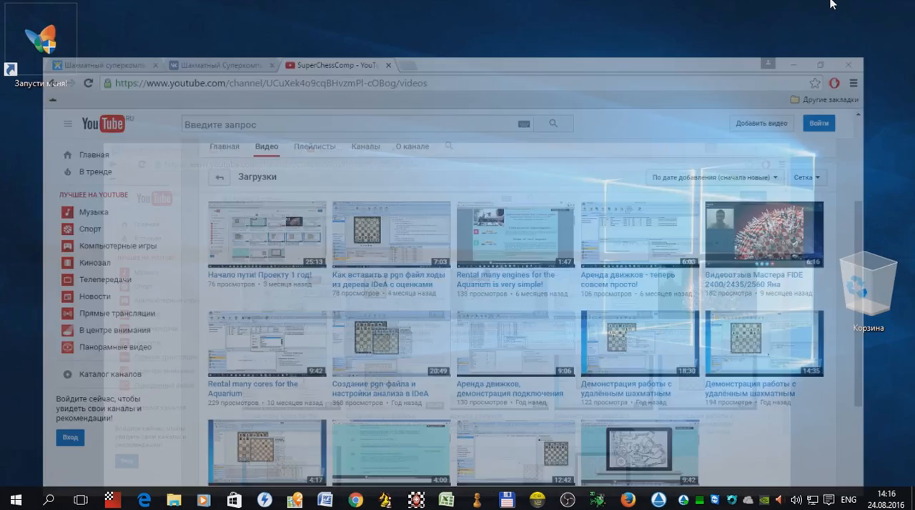
Step: Switch to Aquarium on the remote desktop and examine the whole list of remote engines with their statuses
left_click(660, 497)
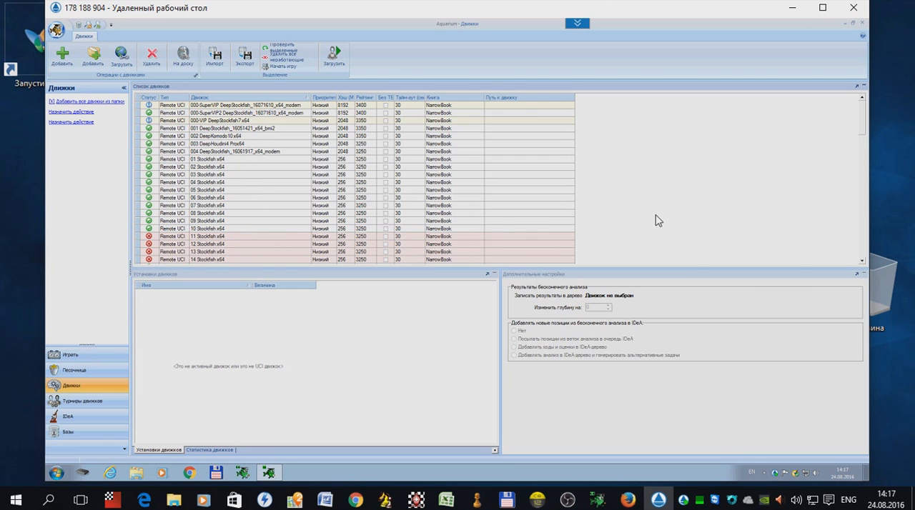
scroll(658, 221, "down", 2)
scroll(657, 219, "down", 6)
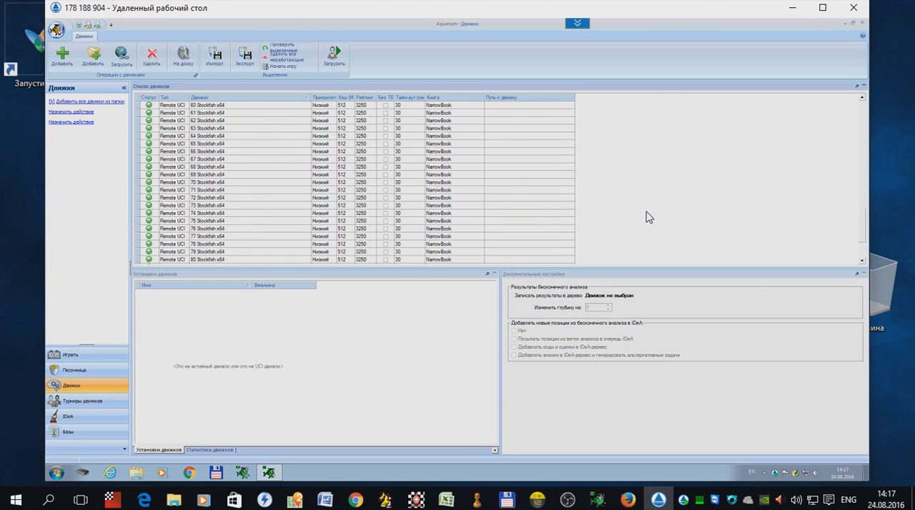
scroll(646, 217, "down", 2)
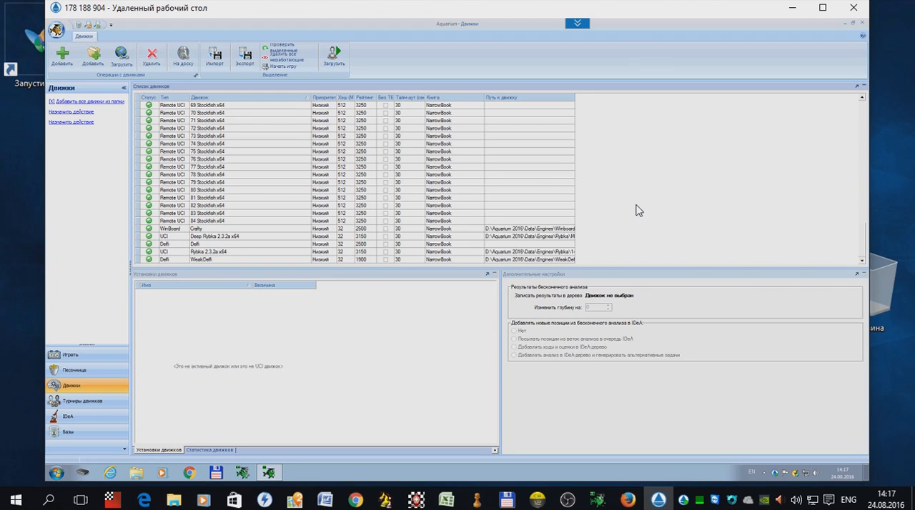
scroll(639, 210, "up", 4)
scroll(638, 210, "up", 5)
scroll(638, 210, "up", 8)
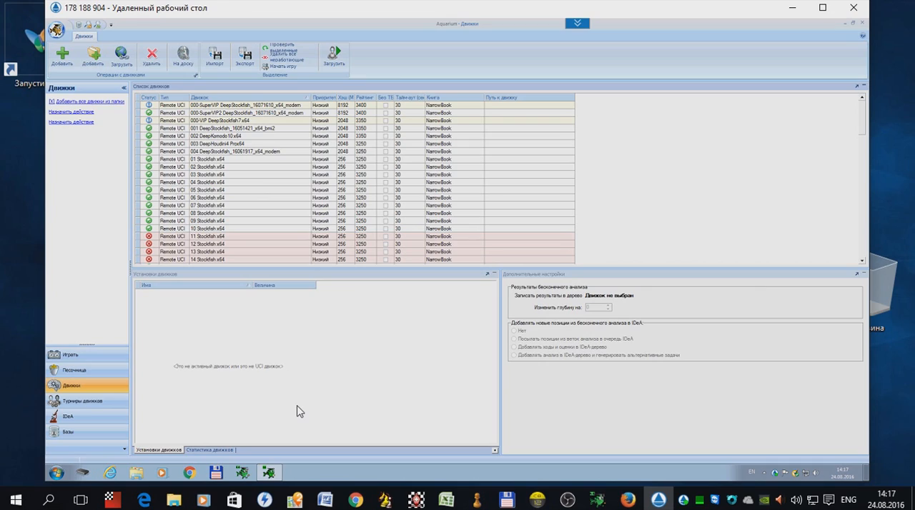
Step: Return to Chrome, look through the tutorial videos uploaded by SuperChessComp, and minimize the browser again
left_click(355, 500)
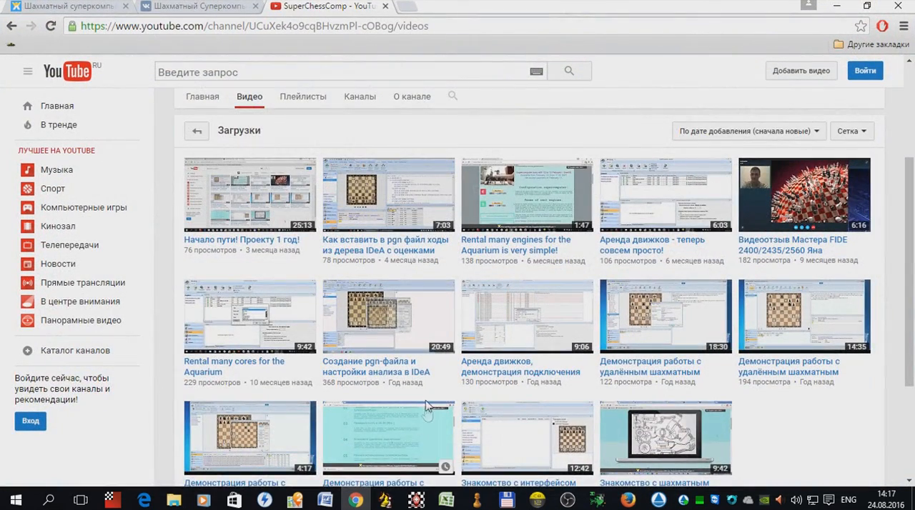
scroll(415, 415, "down", 3)
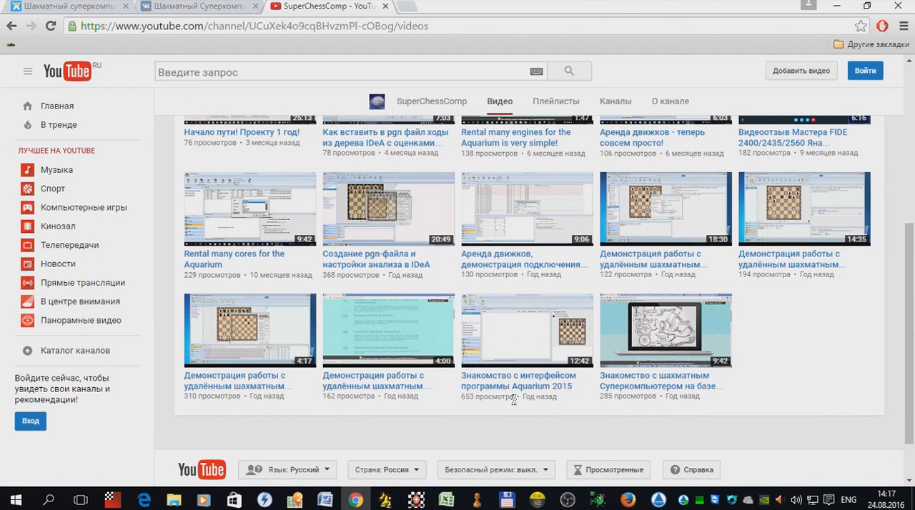
scroll(514, 386, "up", 3)
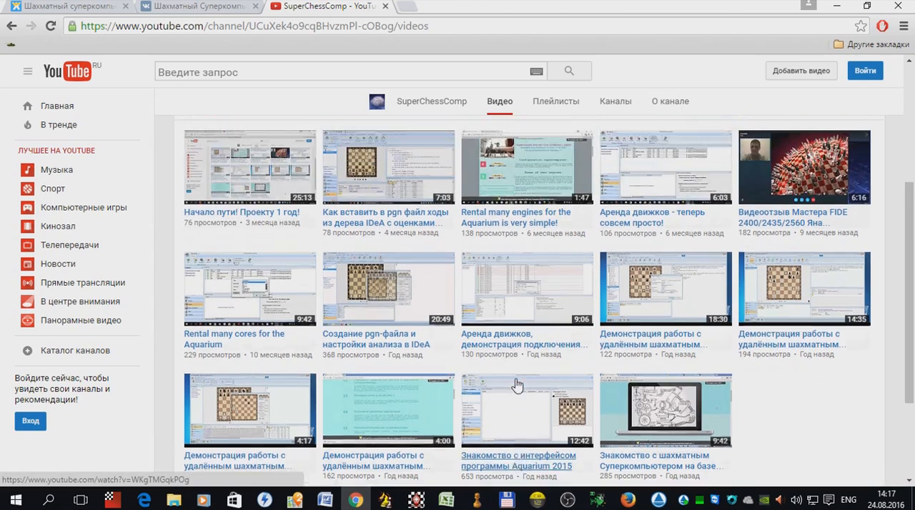
scroll(518, 386, "up", 2)
scroll(518, 384, "down", 4)
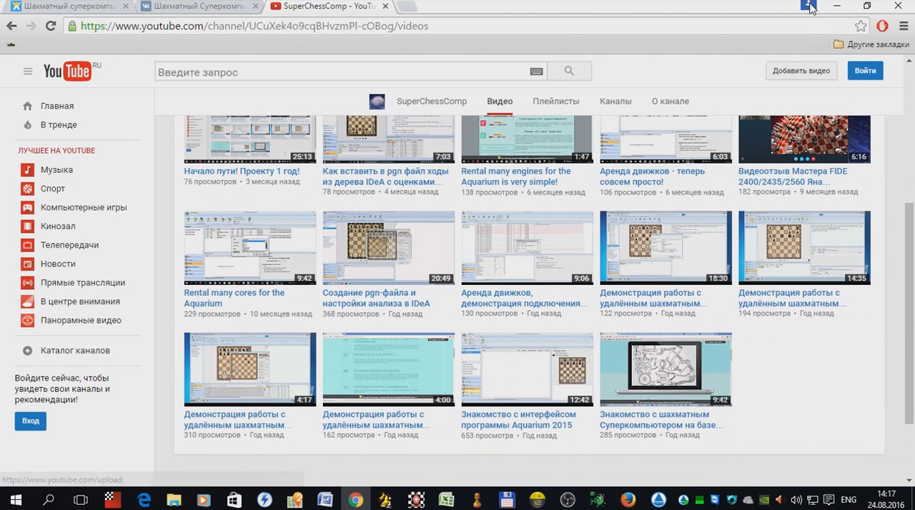
left_click(847, 2)
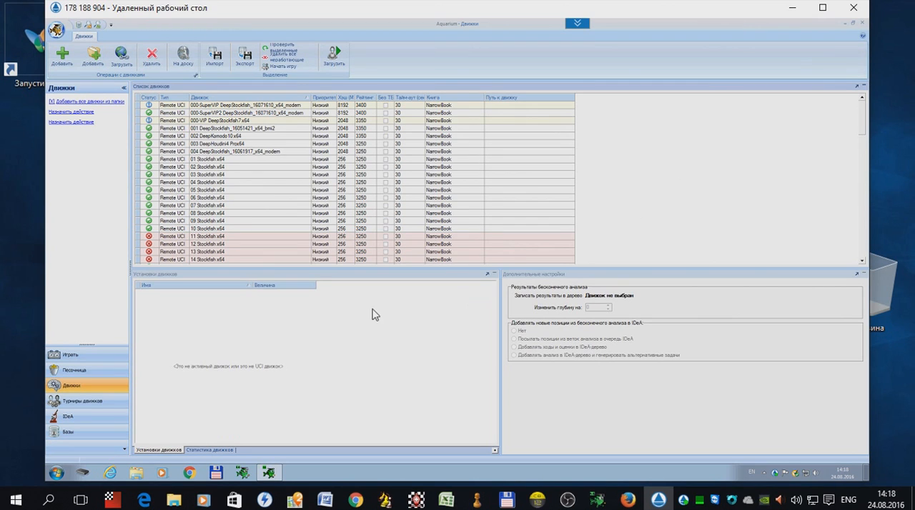
Step: Open the Botwinnik project in Aquarium's IDeA section and show its position in the sandbox (Песочница)
left_click(87, 421)
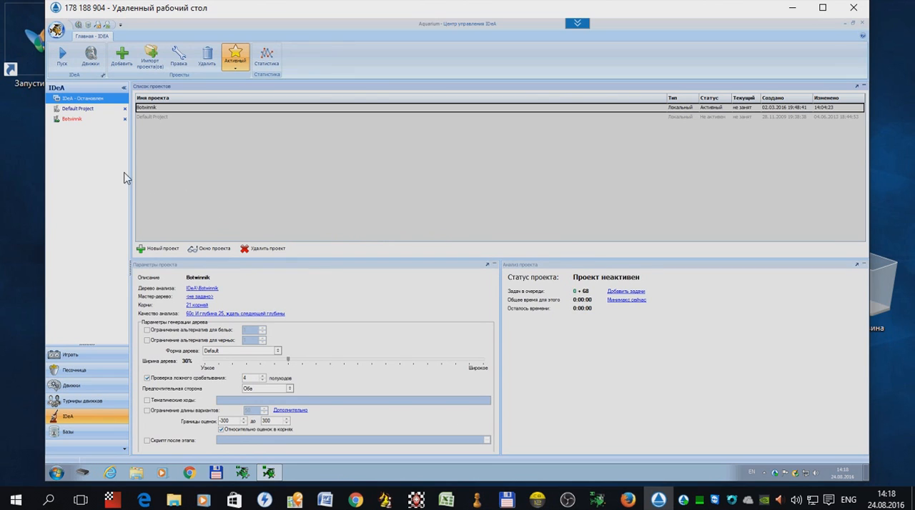
double_click(72, 125)
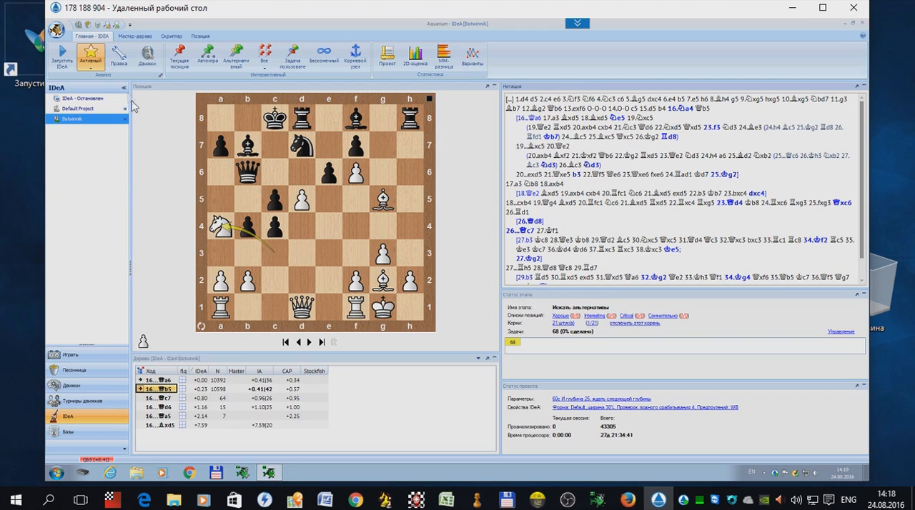
left_click(88, 26)
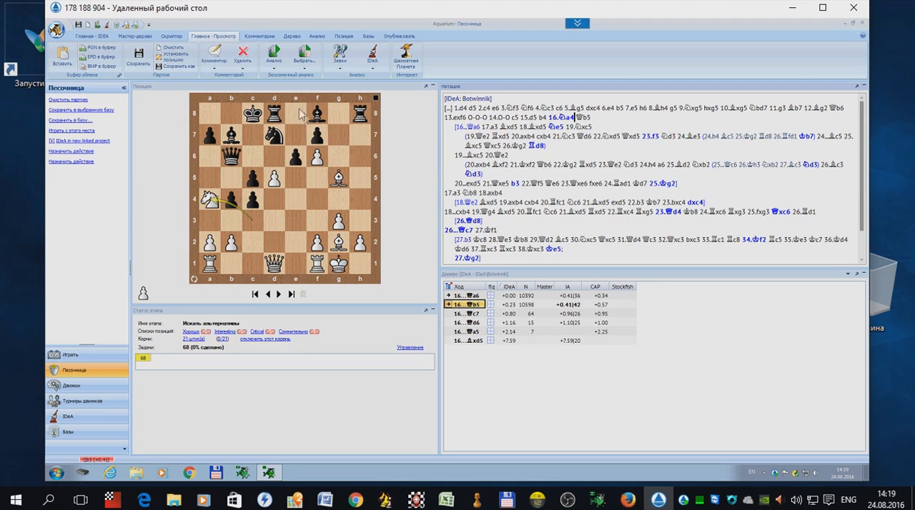
Step: Configure infinite analysis with the engine 000-SuperVIP2 DeepStockfish_16071610_x64_modern in one analysis panel, and start it on the current position
left_click(275, 69)
left_click(288, 78)
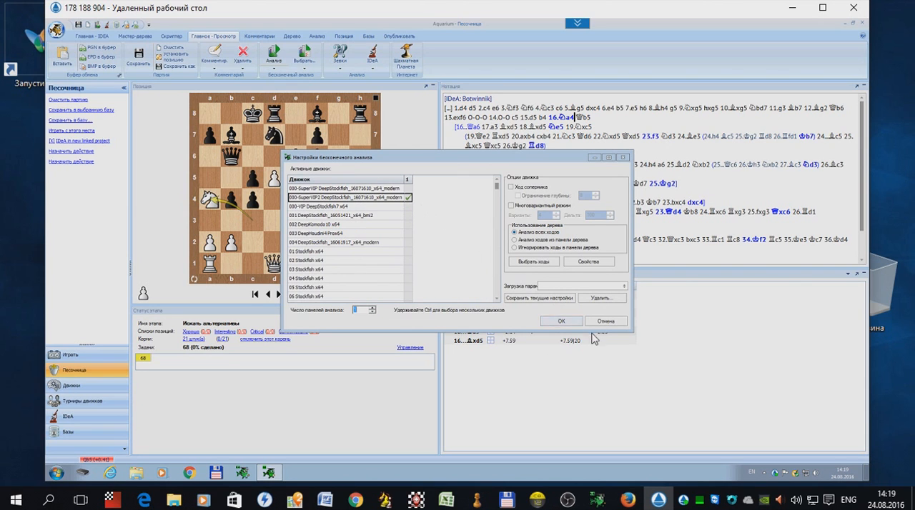
left_click(562, 321)
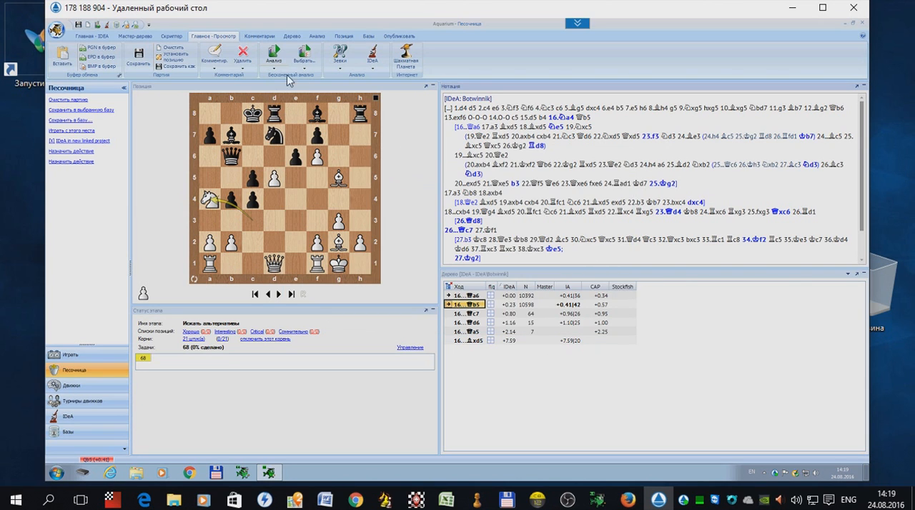
left_click(274, 54)
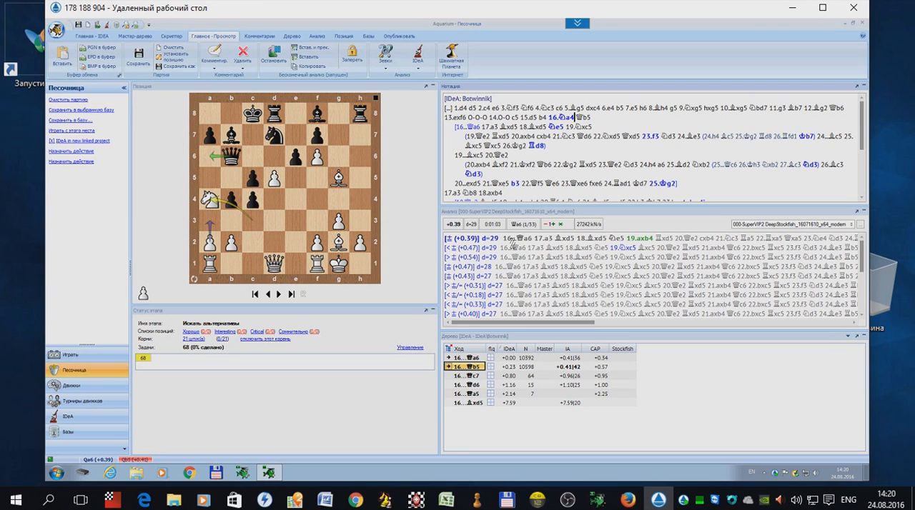
Step: Play through the engine's top line from 16...Qa6 to its final move on the board, and return to the starting position
left_click(505, 239)
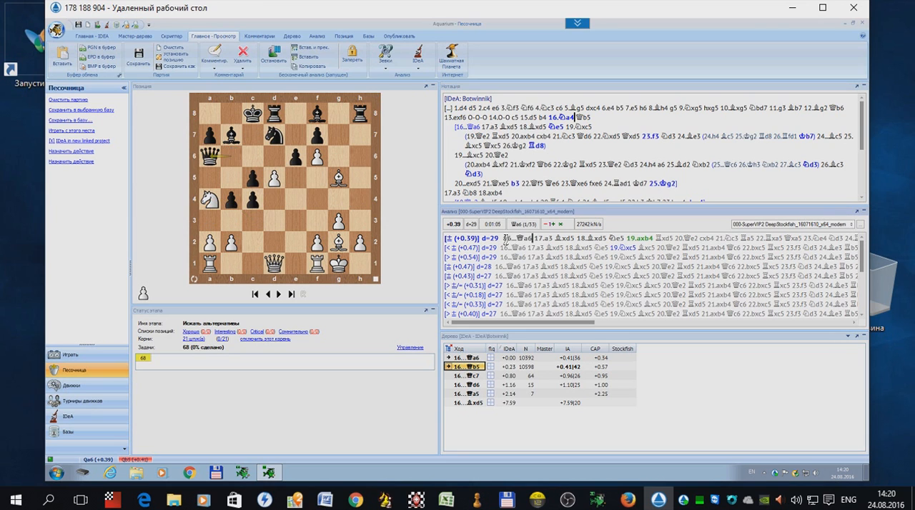
left_click(550, 237)
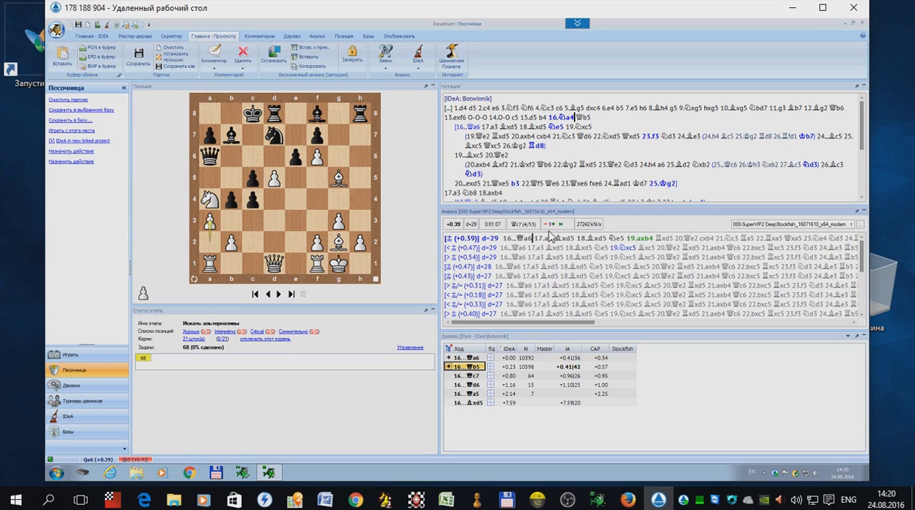
key("Right")
key("Right")
key("Right")
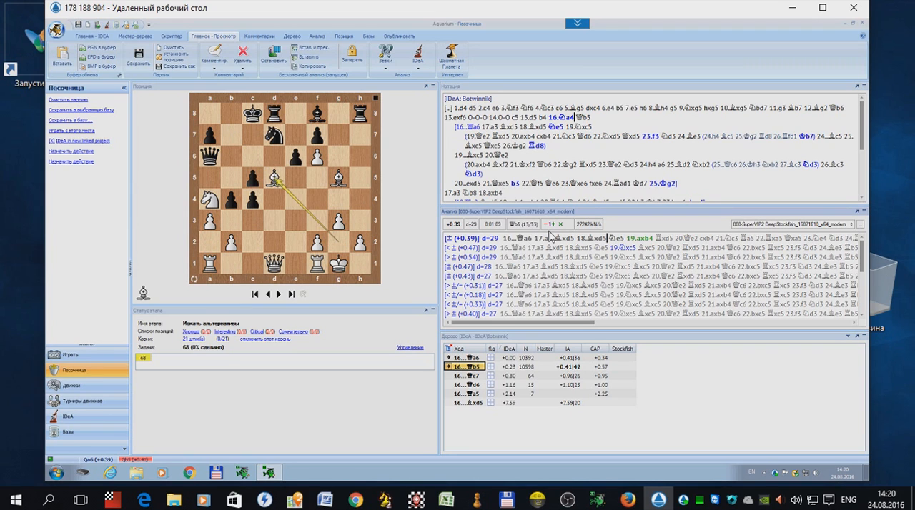
key("Right")
key("Right")
key("Right")
key("Right")
key("Right")
key("Right")
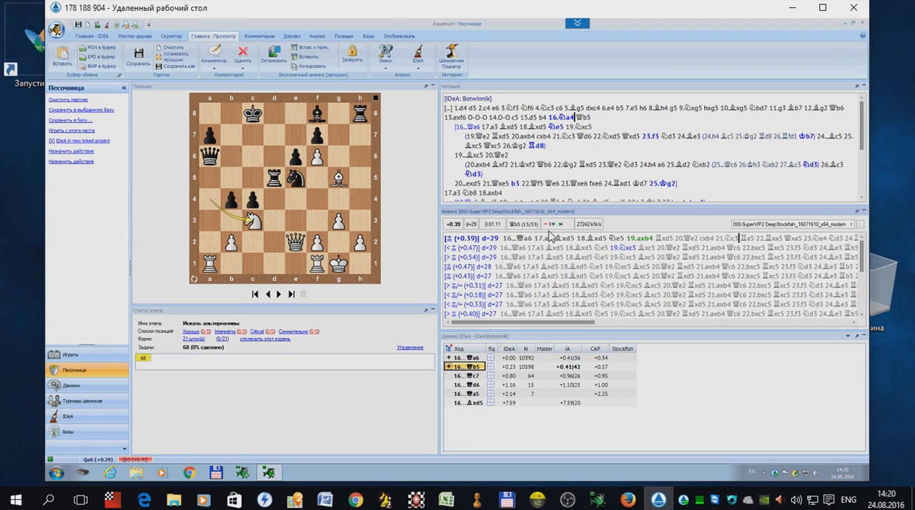
key("Right")
key("Right")
key("Right")
key("Right")
key("Right")
key("Right")
key("Right")
key("Right")
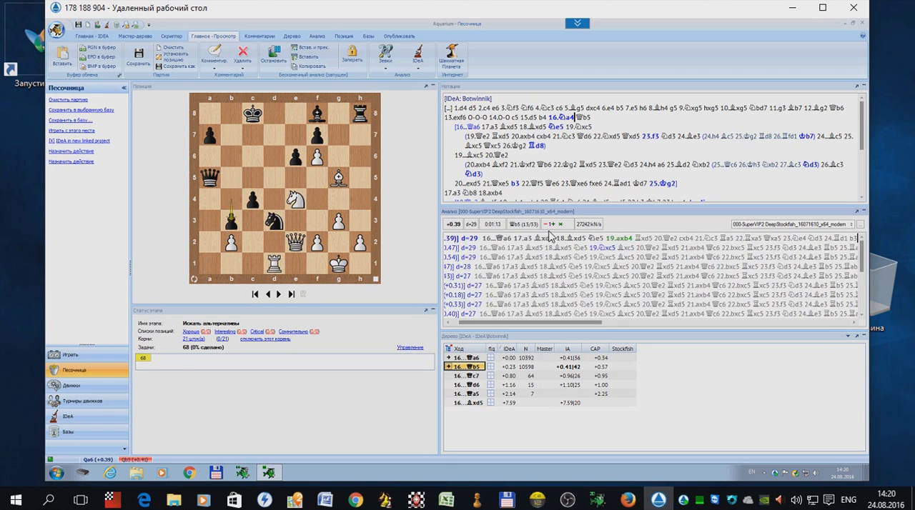
key("Right")
key("Right")
key("Right")
key("Right")
key("Right")
key("Right")
key("Right")
key("Right")
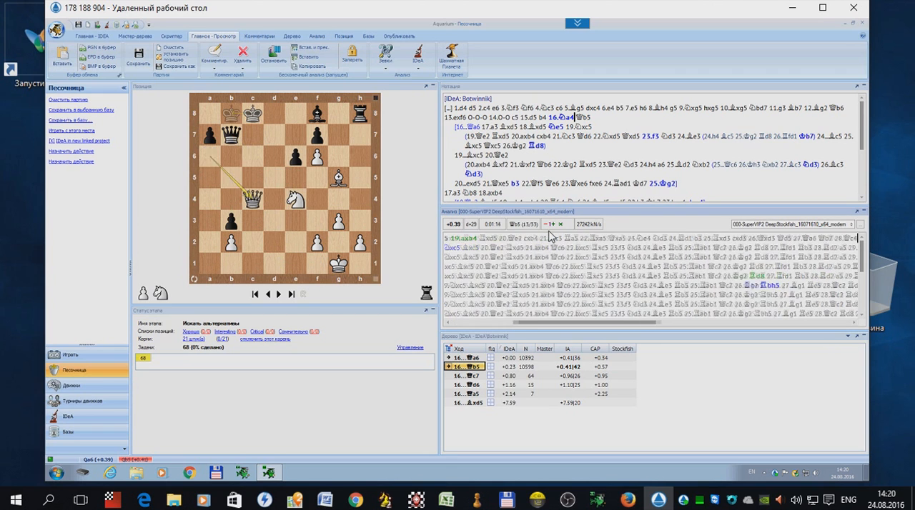
key("Right")
key("Right")
key("Right")
key("Right")
key("Right")
key("Right")
key("Right")
key("Right")
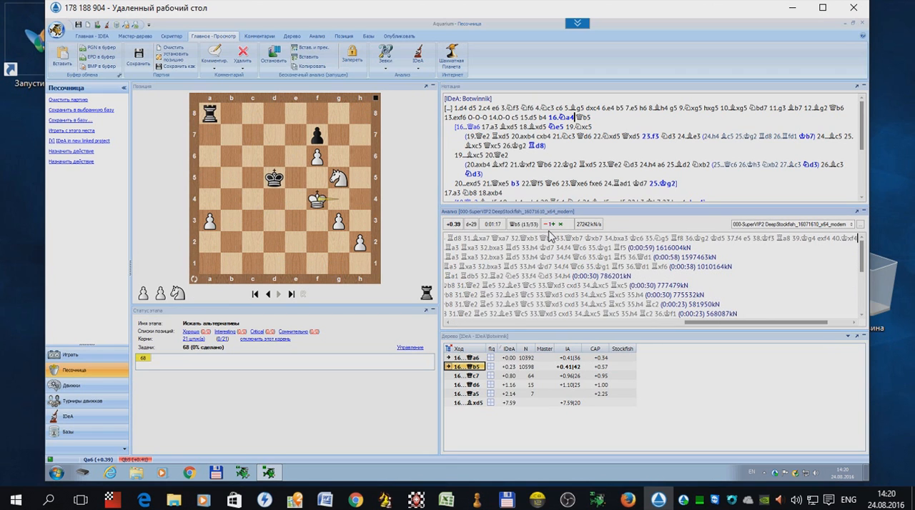
key("Left")
key("Left")
key("Left")
key("Left")
key("Left")
key("Left")
key("Left")
key("Left")
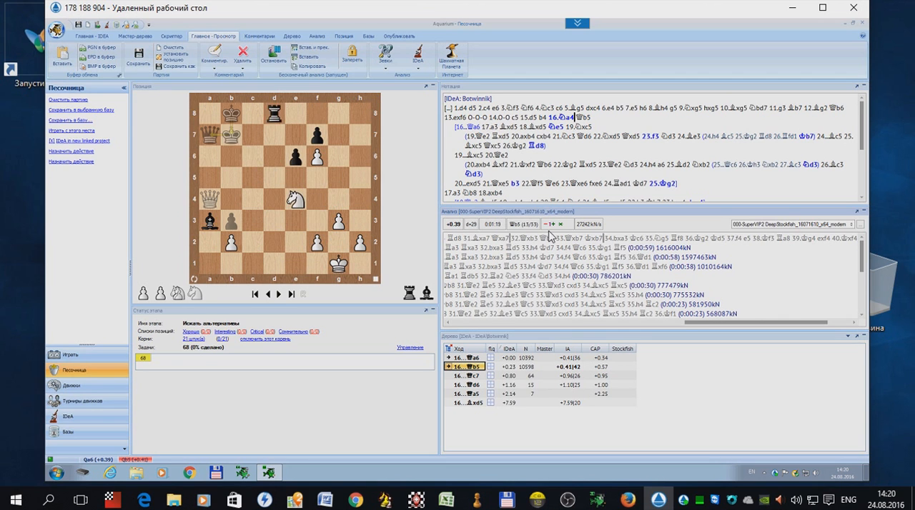
key("Home")
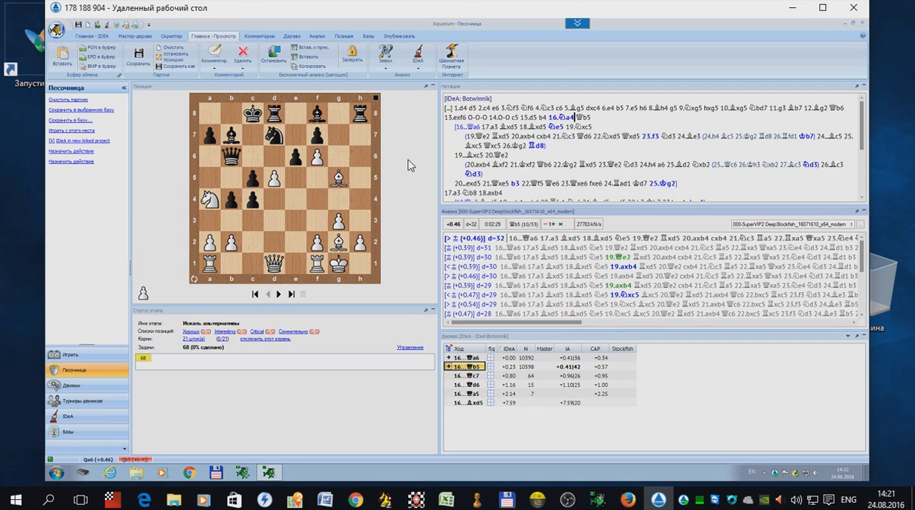
Step: Stop the infinite analysis and unload all inactive engines from the IDeA section
left_click(273, 59)
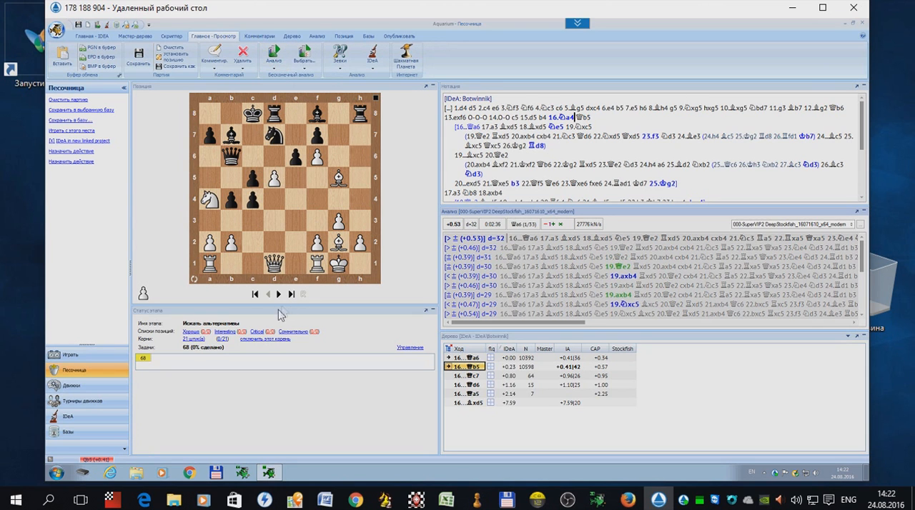
left_click(81, 423)
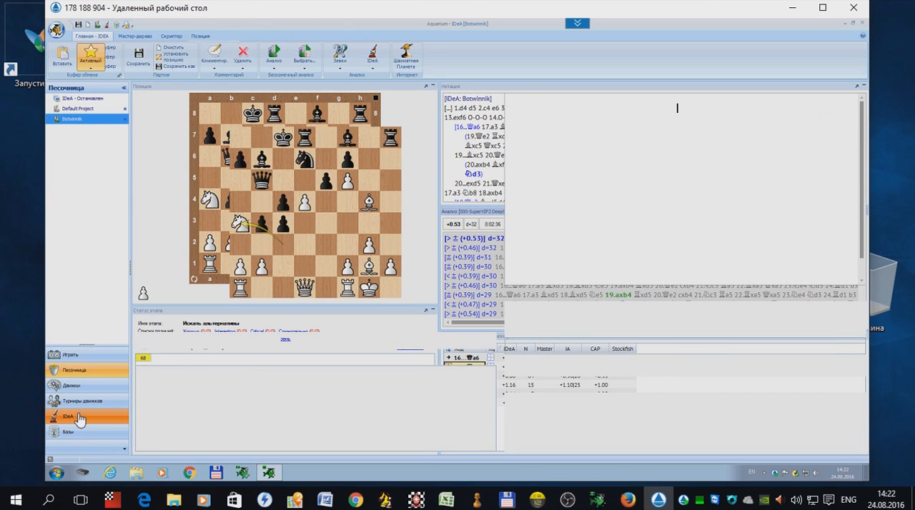
right_click(51, 461)
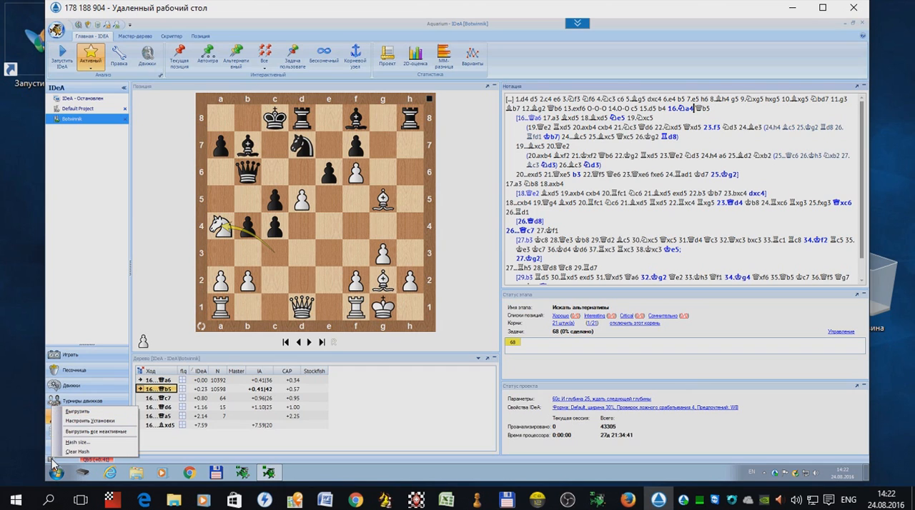
left_click(118, 433)
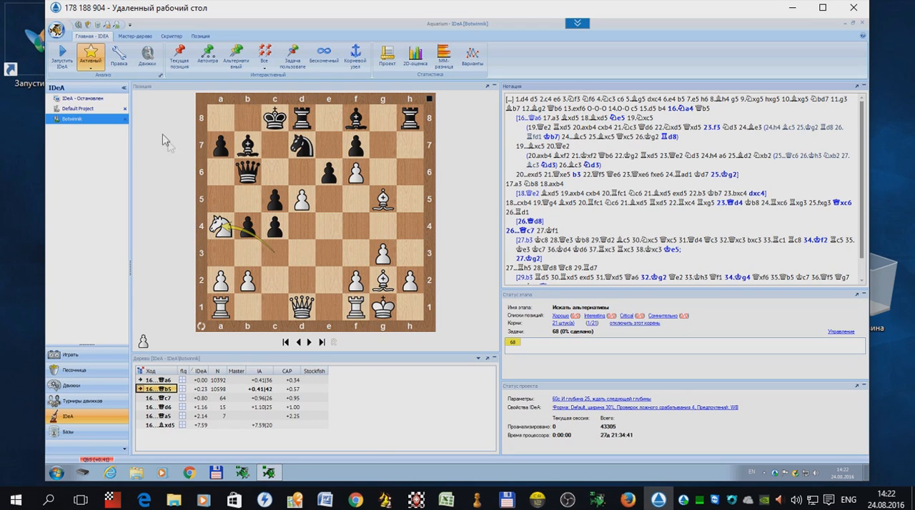
Step: Start the IDeA analysis with the Botwinnik project selected
left_click(62, 57)
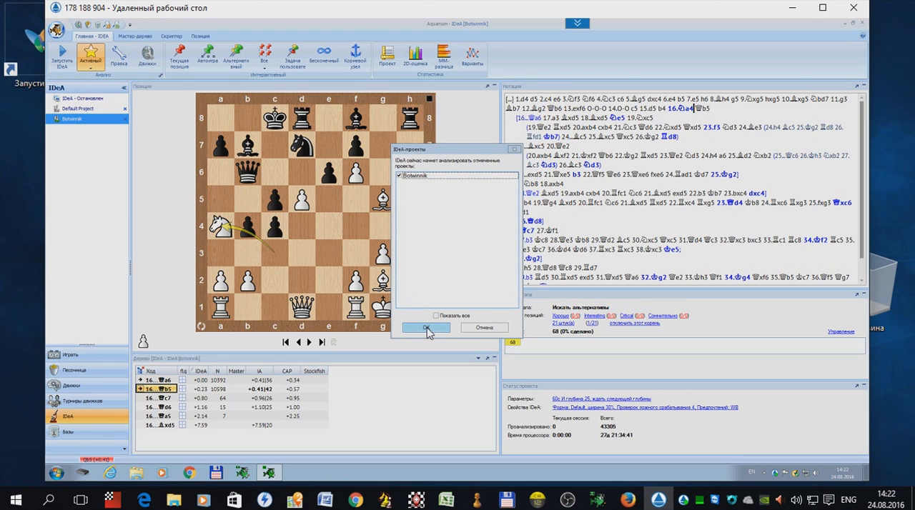
left_click(426, 329)
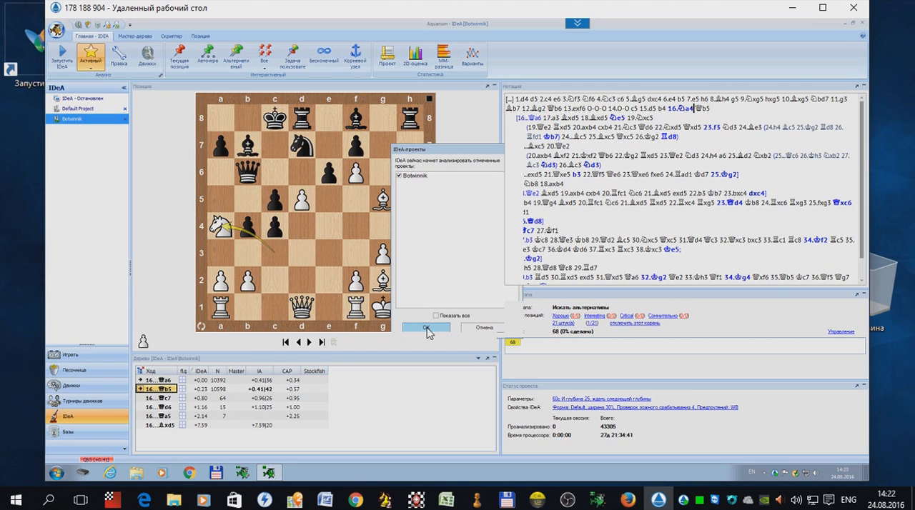
left_click(426, 329)
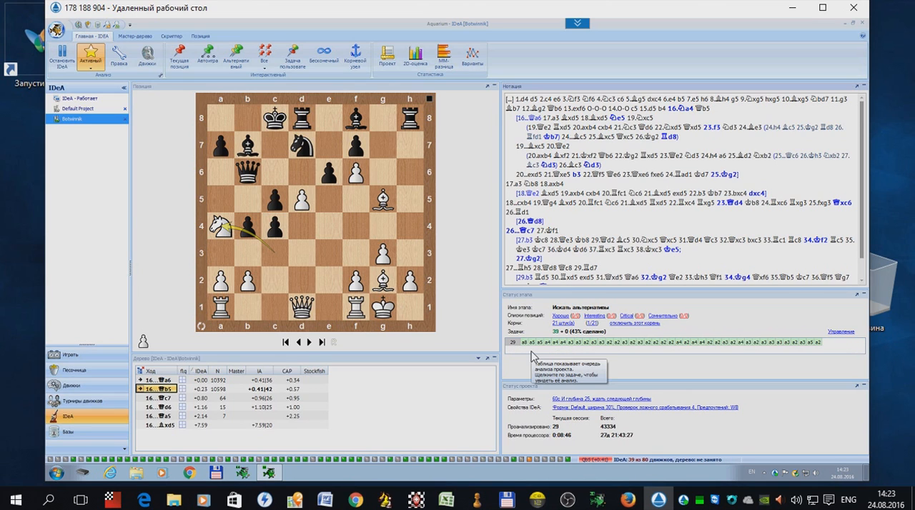
Step: Inspect several tasks in the project's analysis queue, viewing each one's position and current engine analysis
left_click(532, 344)
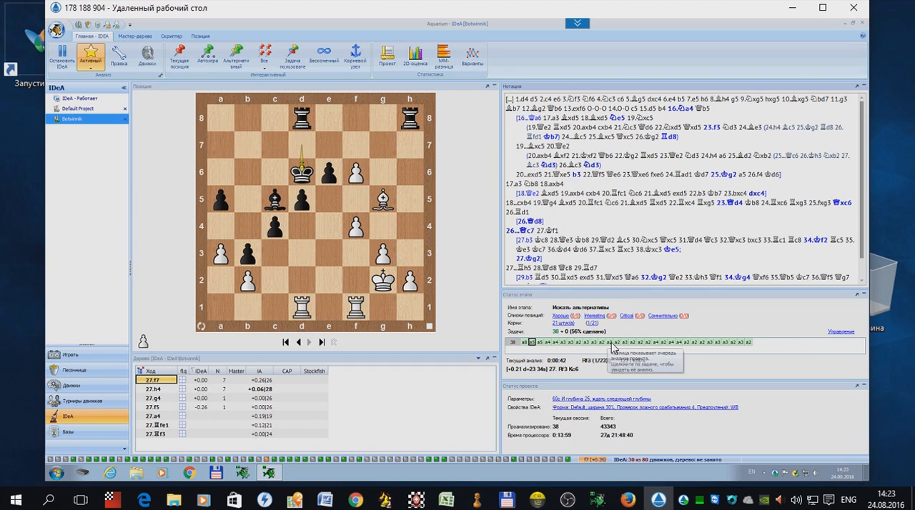
left_click(610, 344)
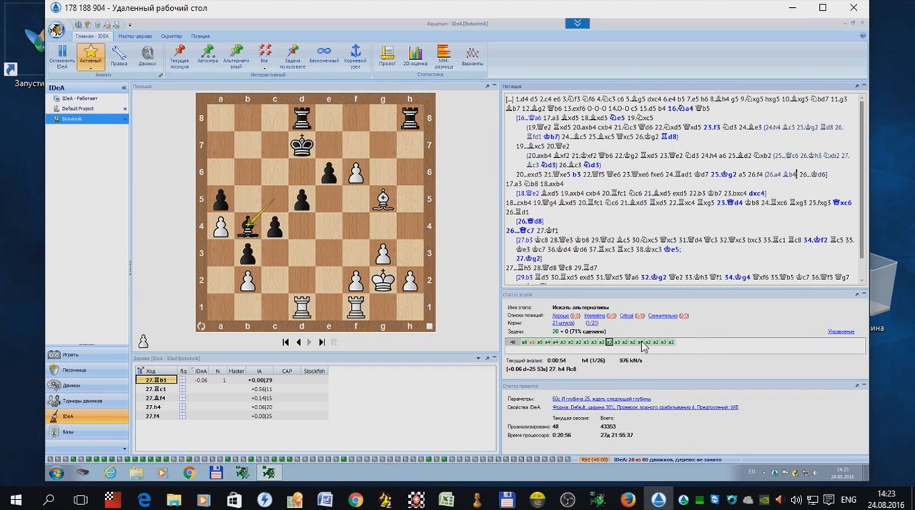
left_click(641, 343)
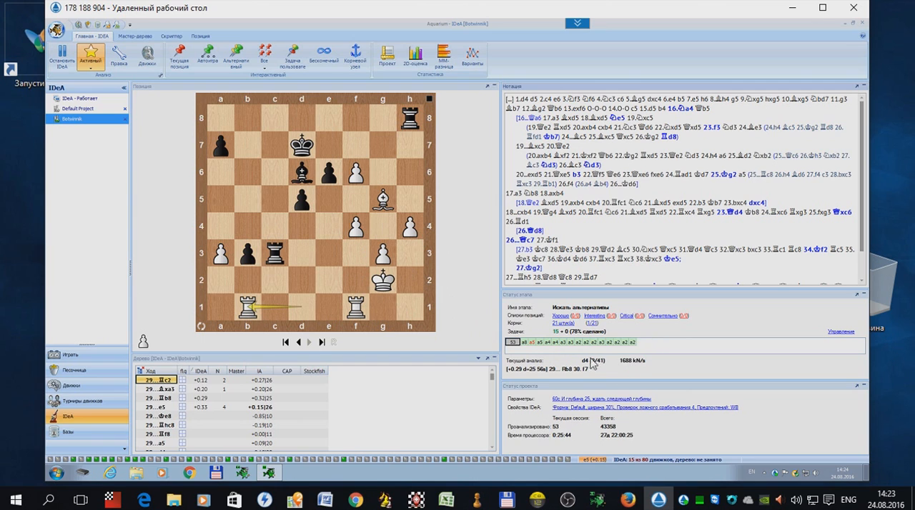
left_click(541, 343)
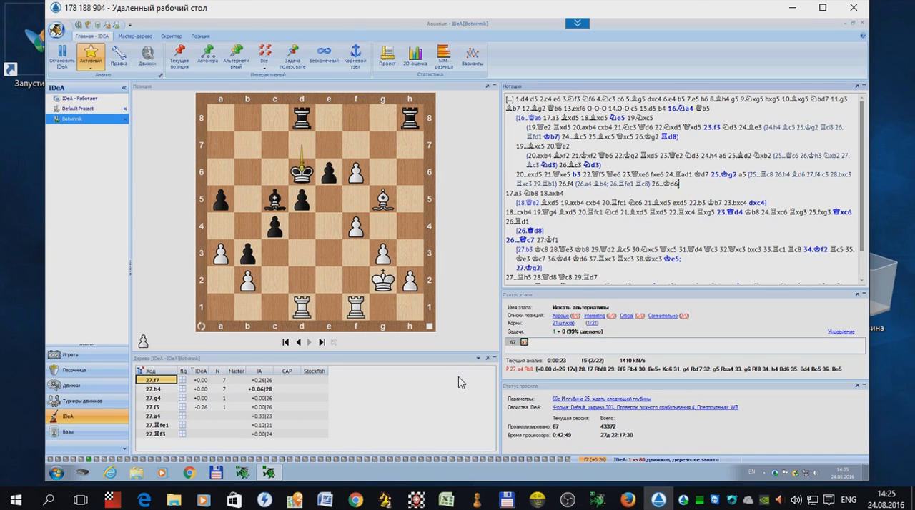
Step: Mark 27.f7 as a good move (Хороший ход) and 27.f5 as a bad move (Плохой ход) in the tree
right_click(167, 385)
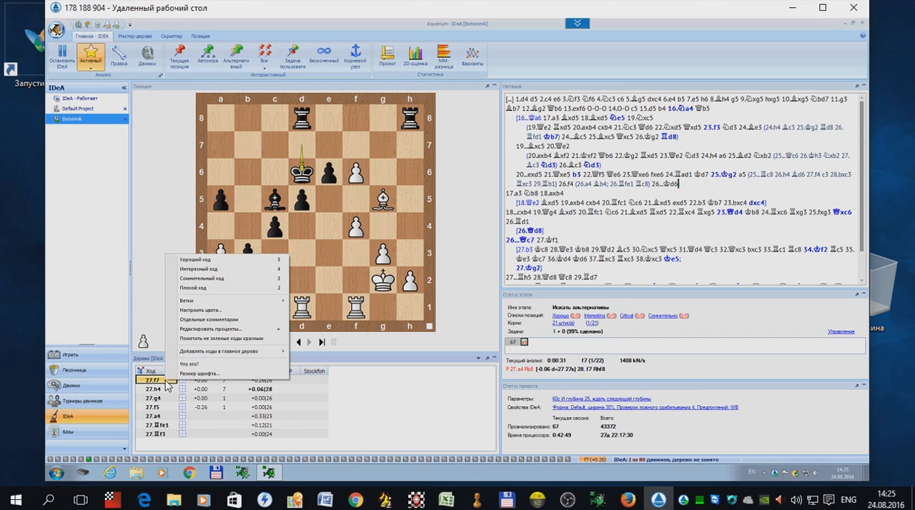
left_click(207, 262)
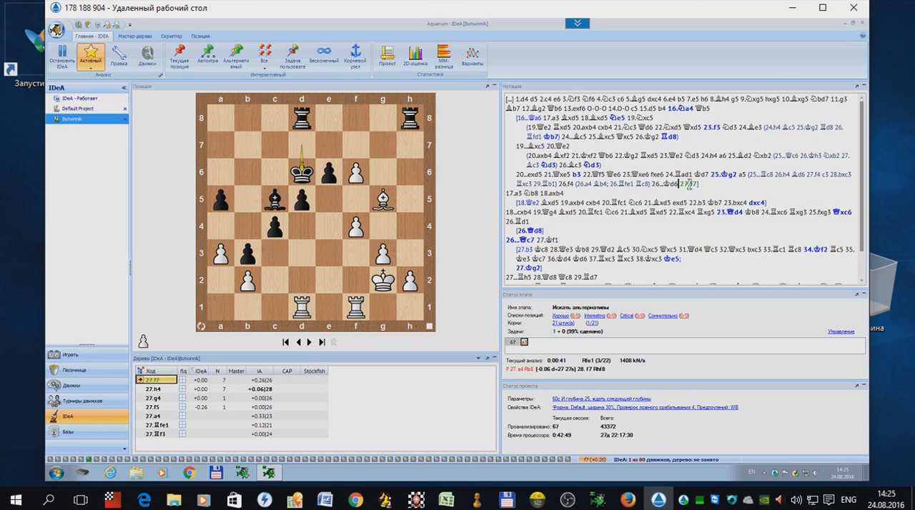
left_click(164, 408)
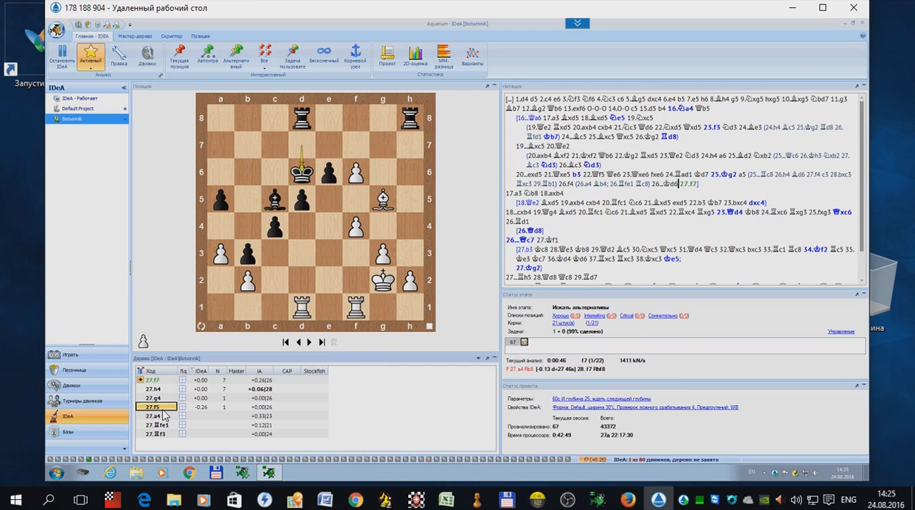
right_click(164, 413)
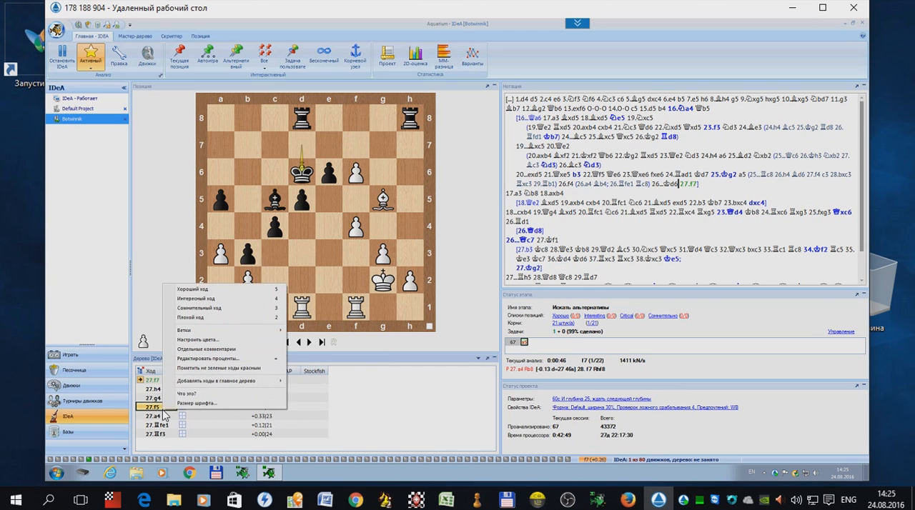
left_click(203, 318)
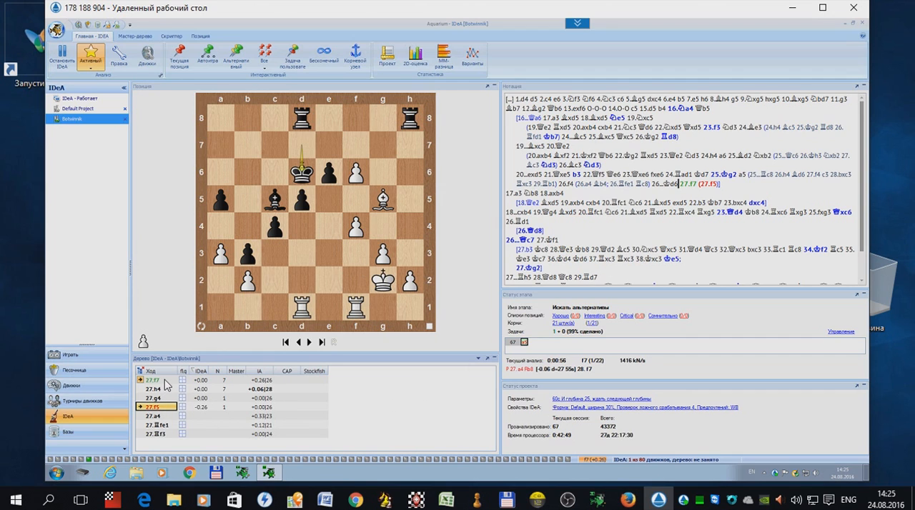
left_click(165, 380)
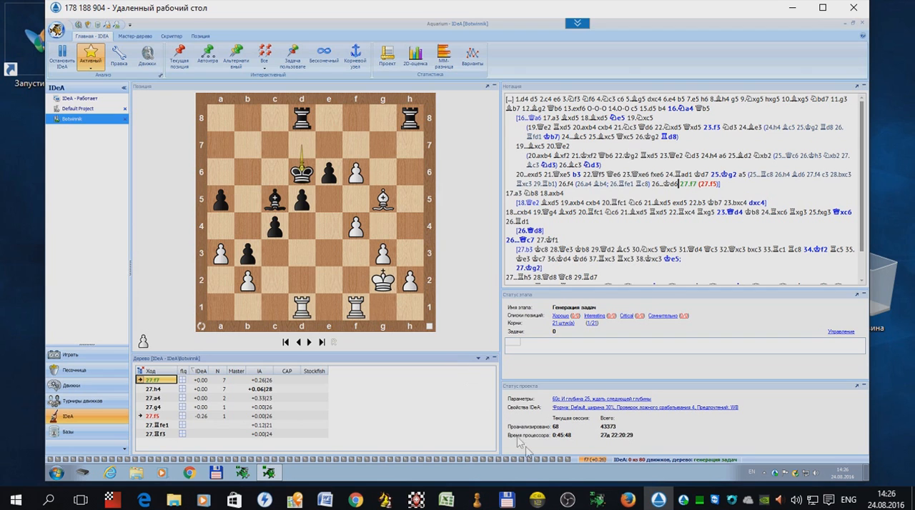
Step: Examine the remote machine's CPU and memory load in Windows Task Manager while IDeA runs, leaving the manager minimized
right_click(552, 473)
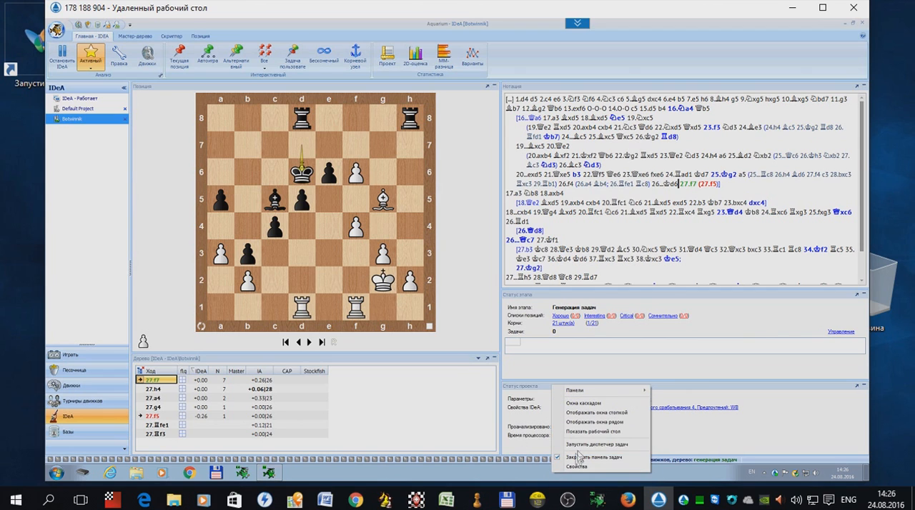
left_click(584, 444)
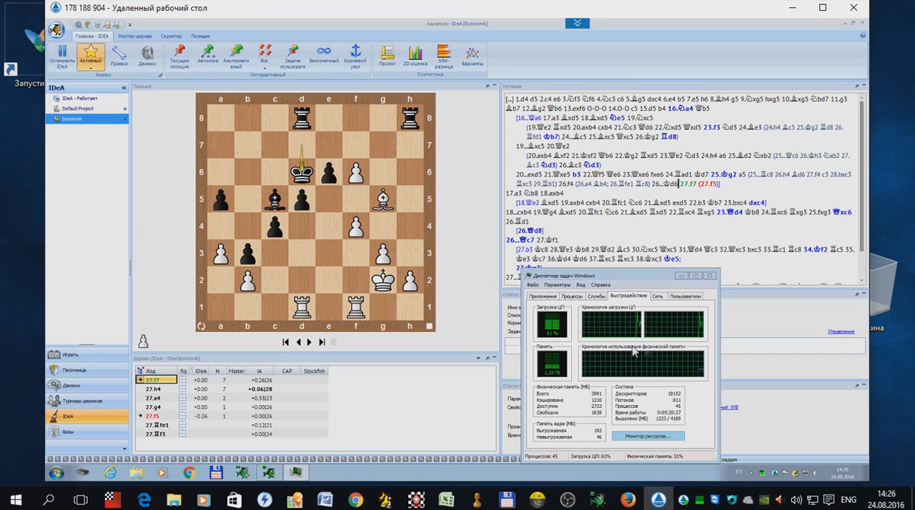
left_click(697, 277)
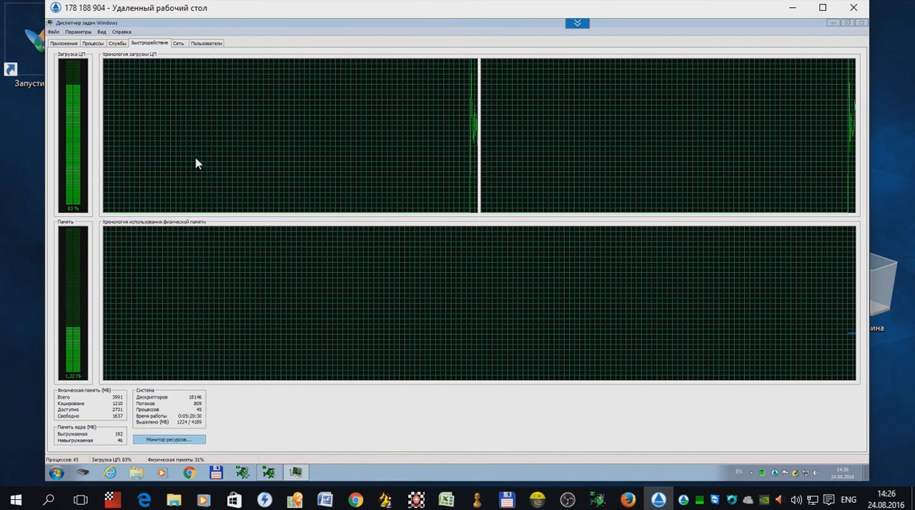
left_click(847, 23)
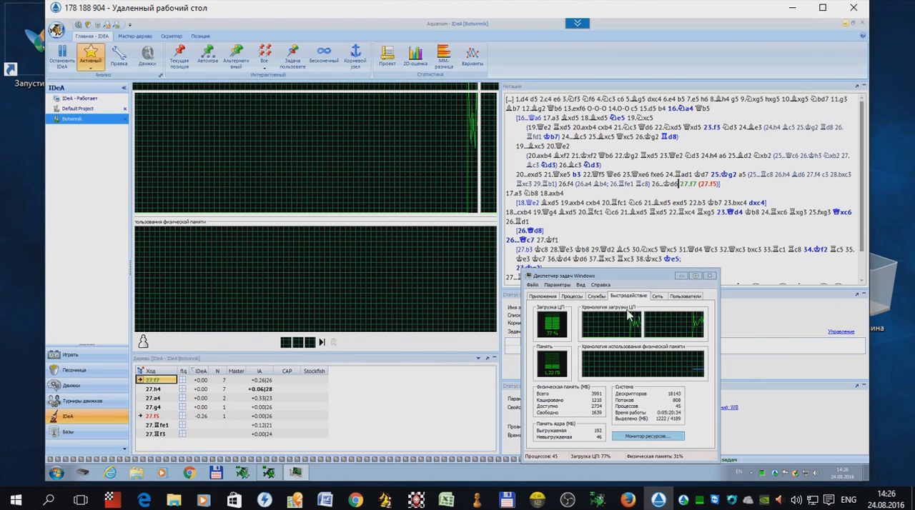
left_click(681, 276)
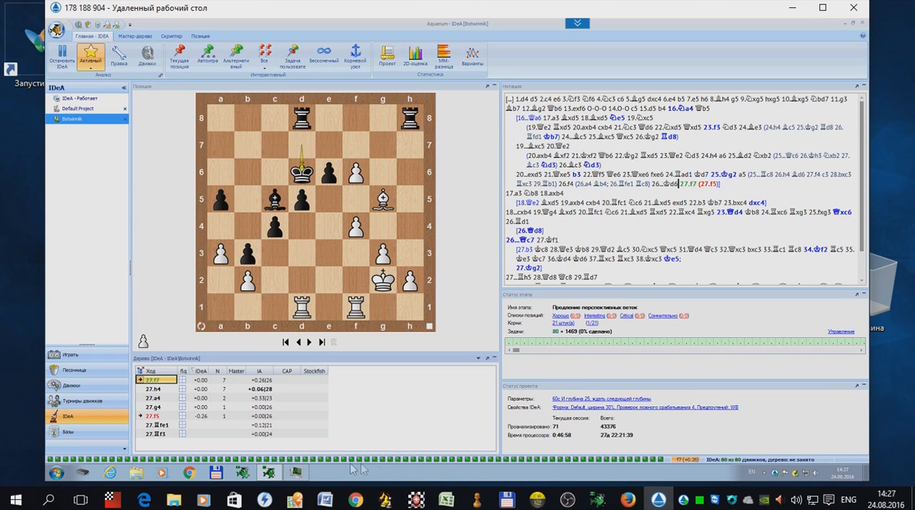
left_click(300, 478)
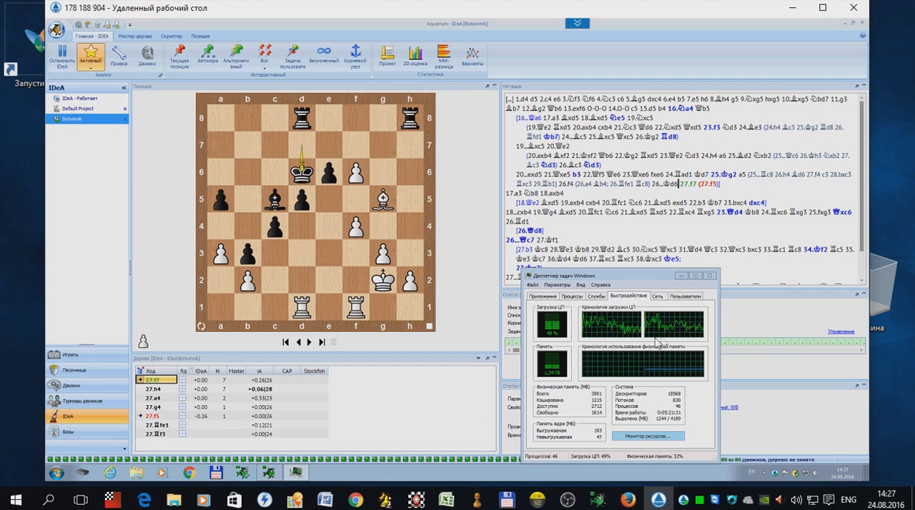
left_click(680, 277)
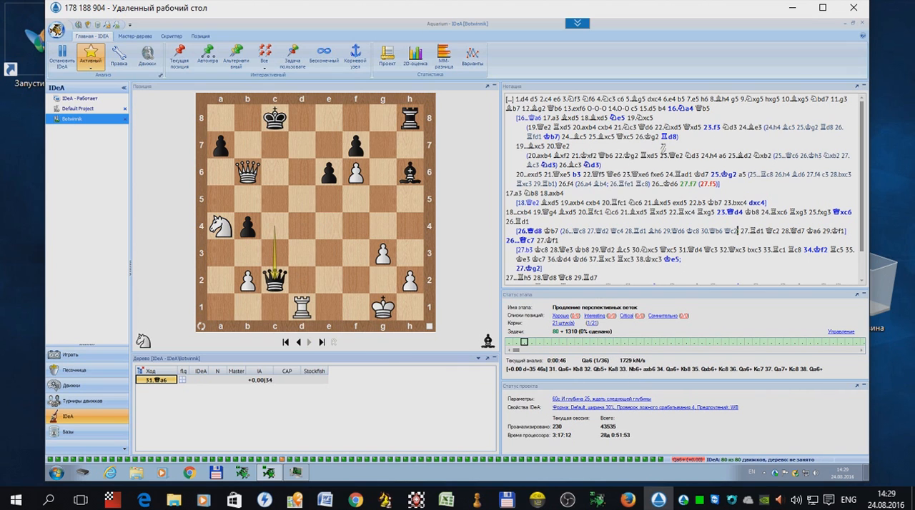
Step: Select the position after 16.Na4 and examine the user task's continuation strategies (Стратегия продолжения), closing its properties without creating a task
left_click(690, 109)
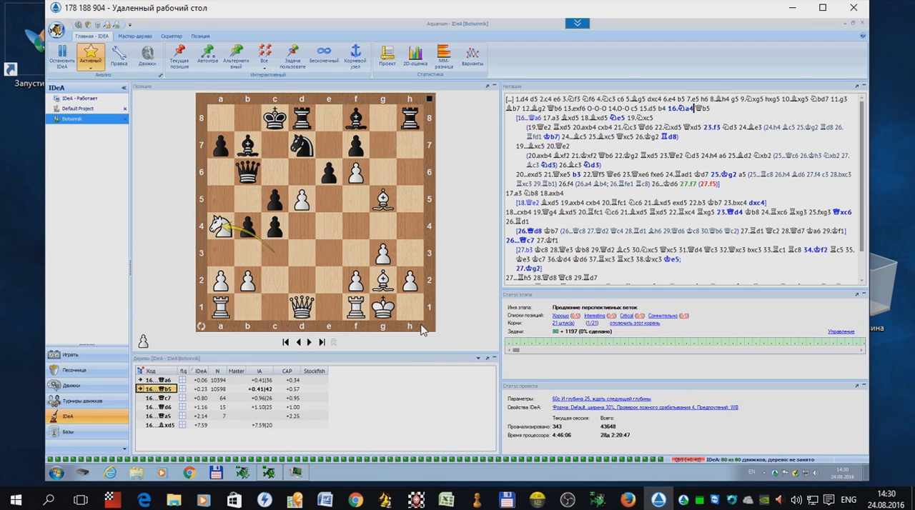
left_click(295, 62)
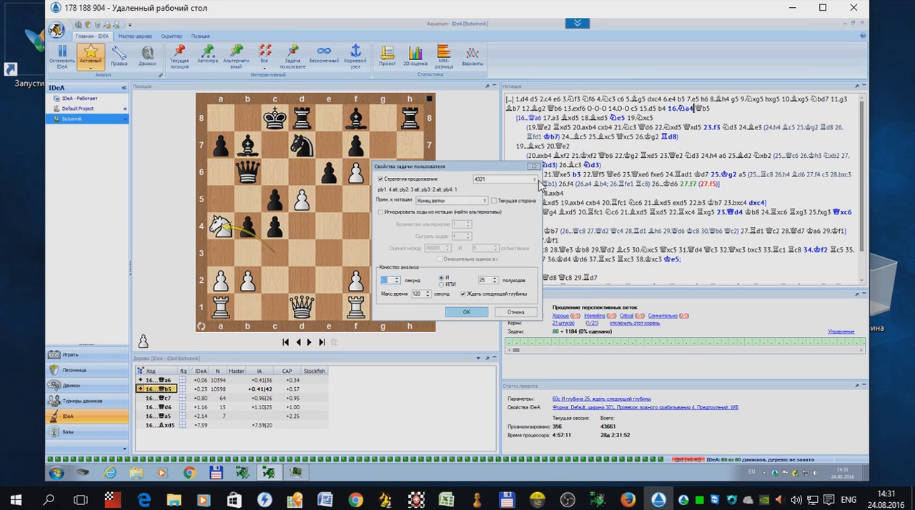
left_click(535, 184)
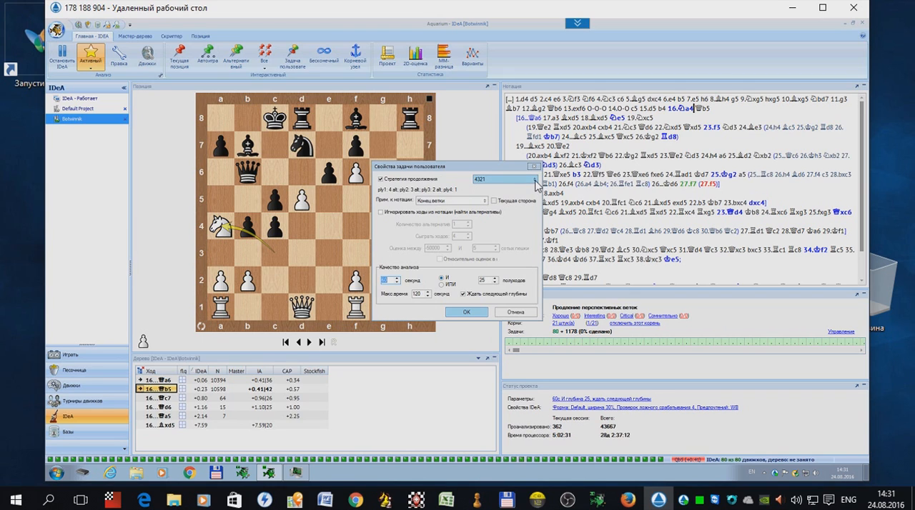
left_click(535, 183)
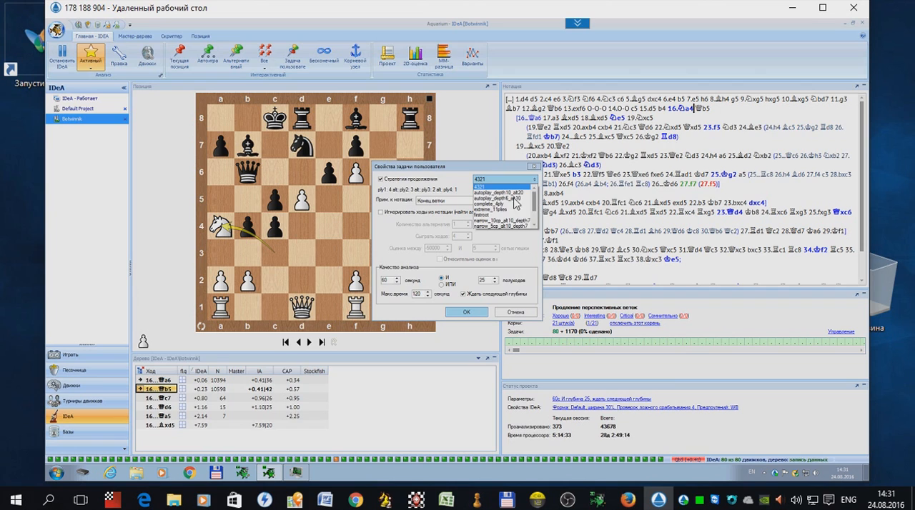
scroll(538, 224, "down", 1)
scroll(538, 223, "down", 1)
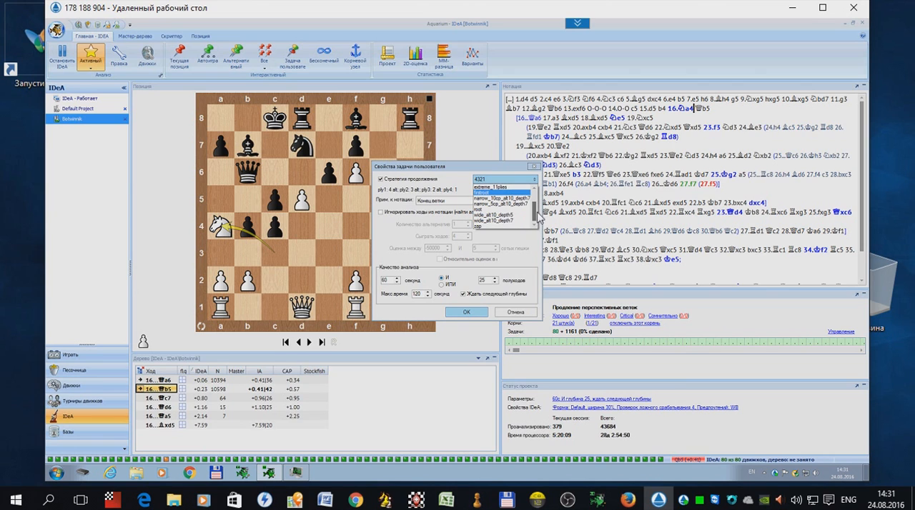
scroll(538, 208, "up", 2)
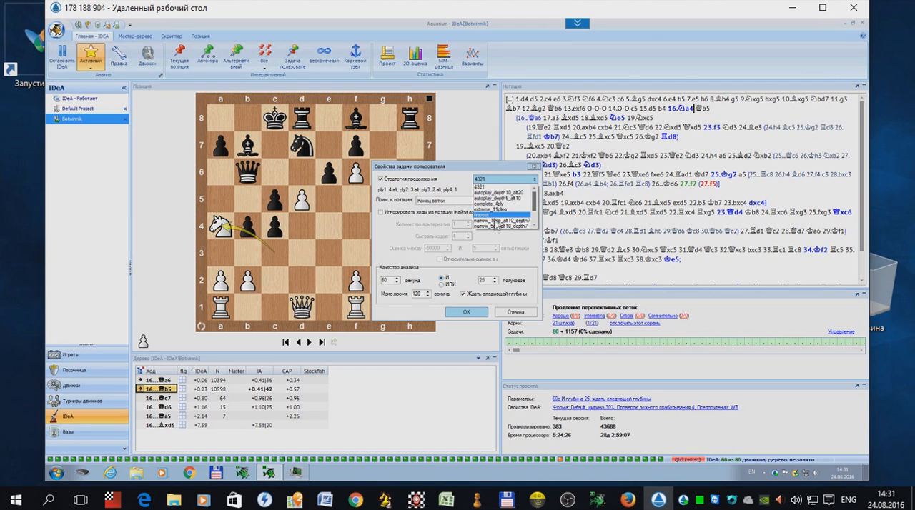
left_click(504, 188)
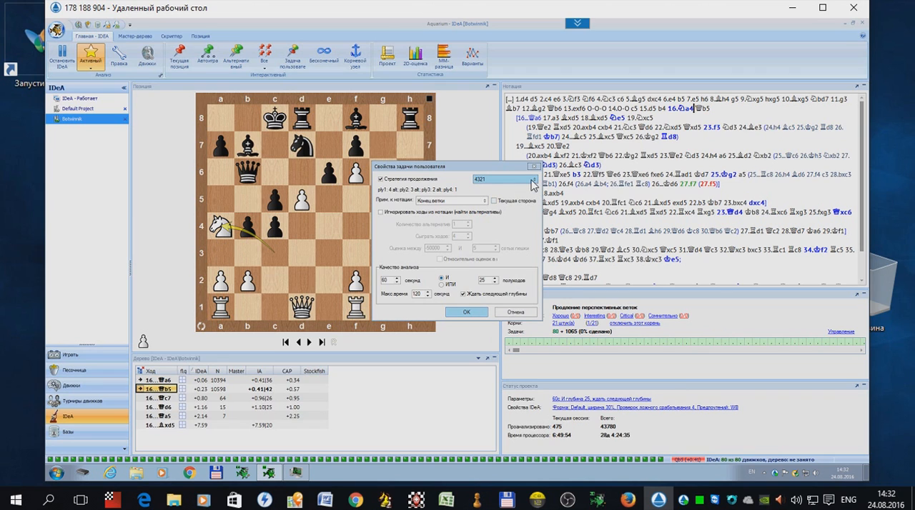
left_click(533, 184)
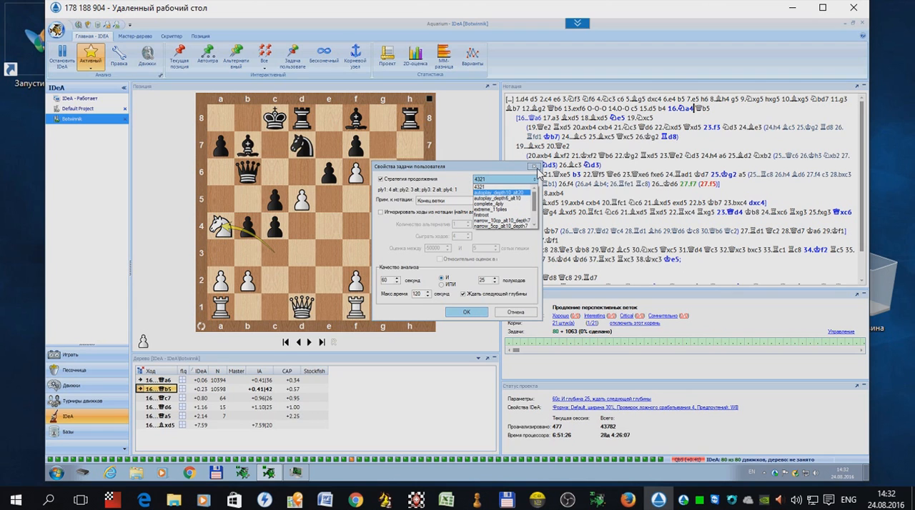
left_click(537, 170)
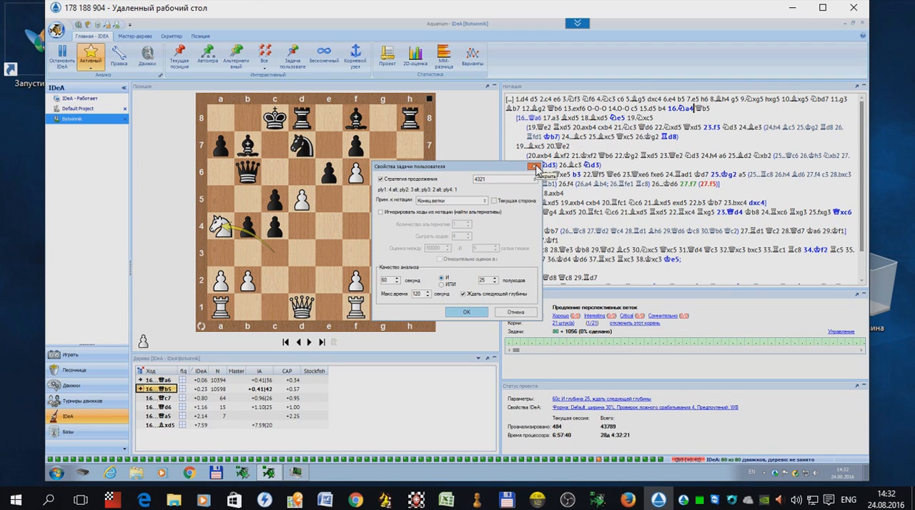
left_click(535, 168)
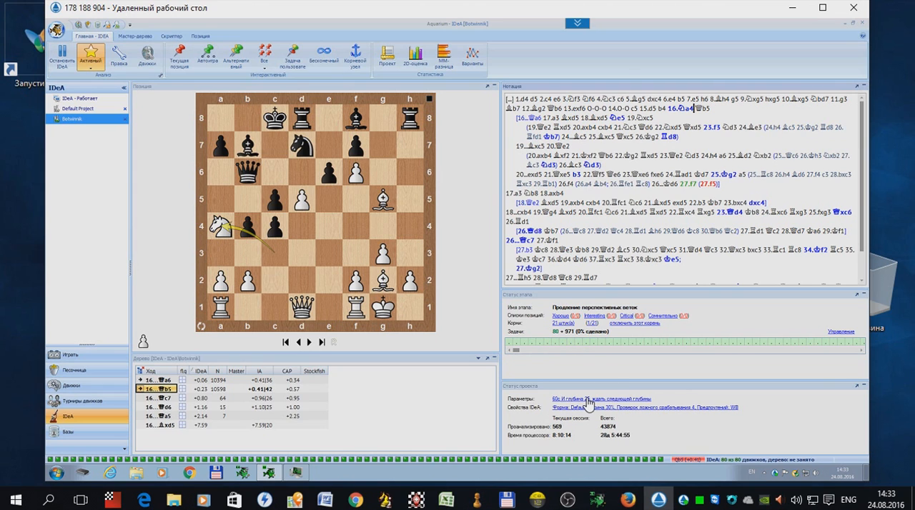
Step: Inspect the project's analysis quality parameters and the IDeA tree expansion properties, cancelling both without changes
left_click(588, 402)
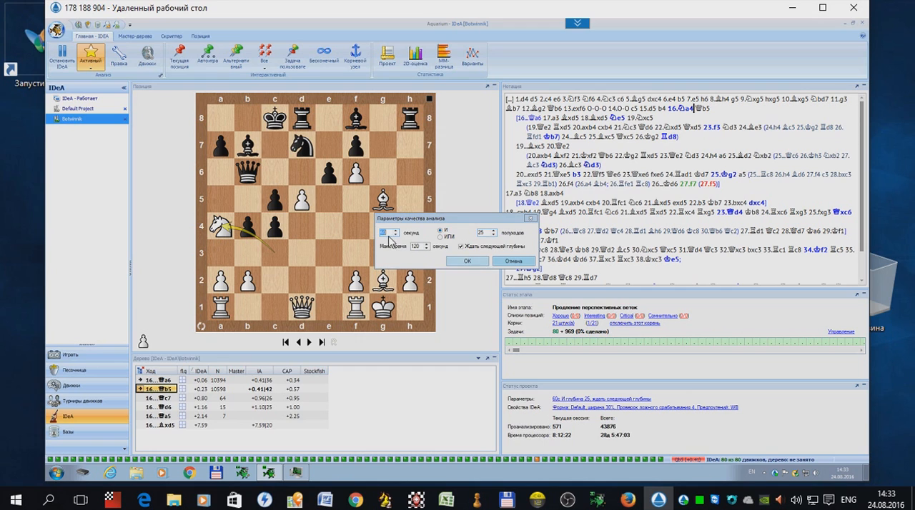
left_click(514, 261)
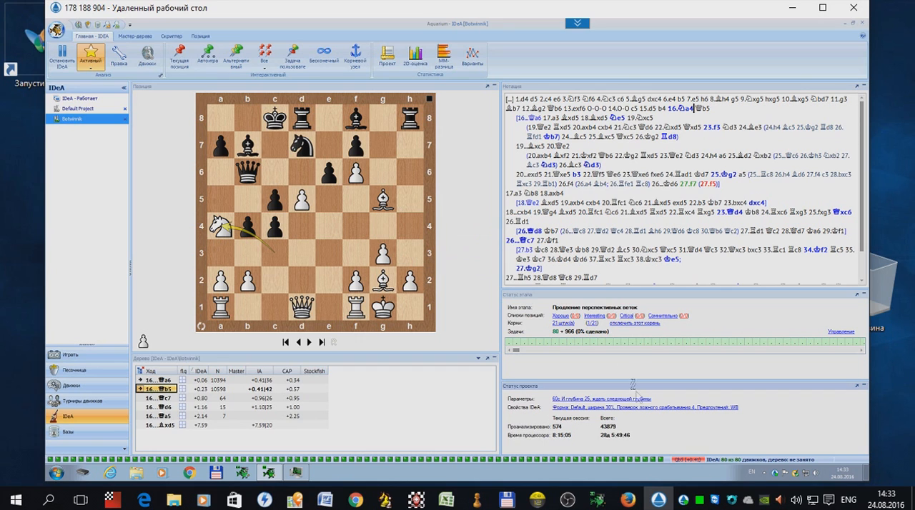
left_click(656, 410)
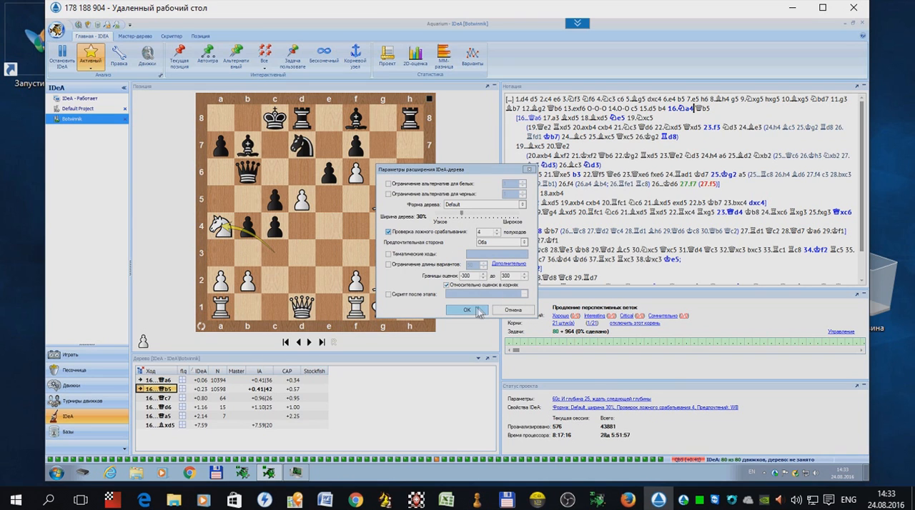
left_click(511, 314)
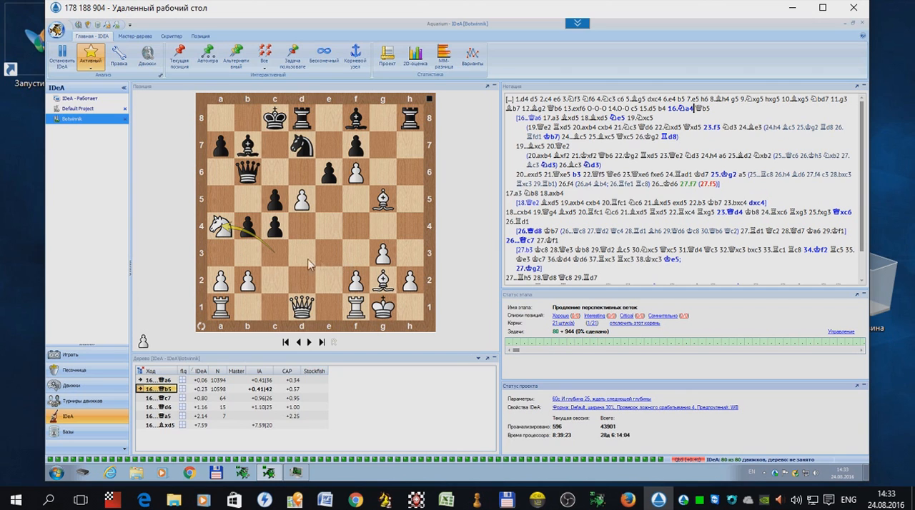
Step: Stop the IDeA analysis with the options to wait for running tasks to finish and to minimax after stopping
left_click(62, 61)
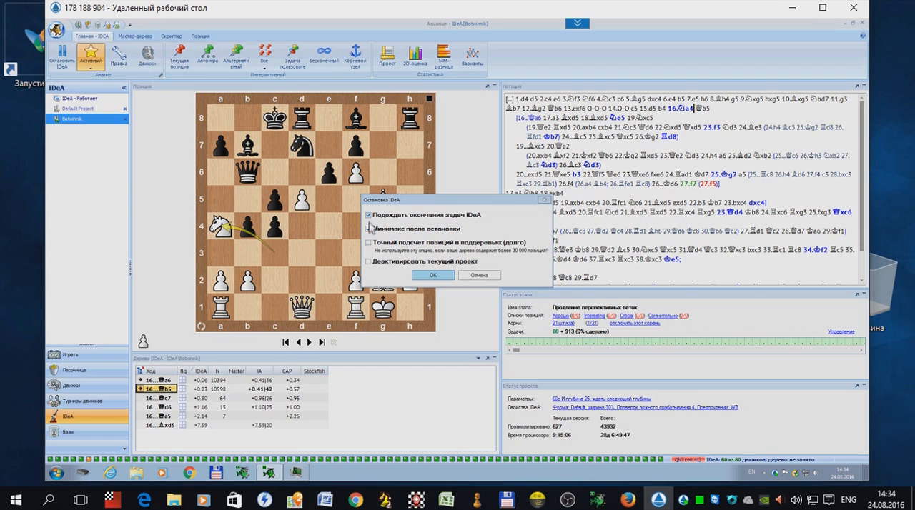
left_click(440, 276)
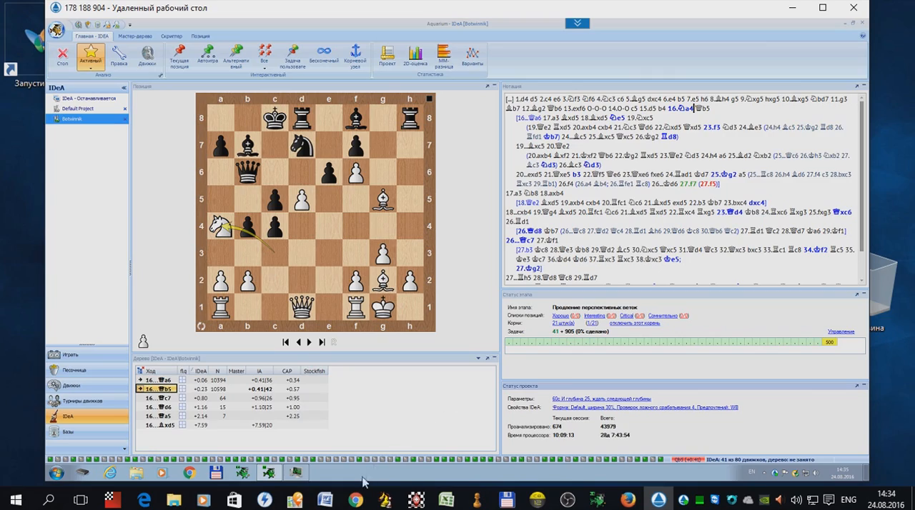
Step: Switch to Chrome and examine the supercomputer site's home page, including the usage options, computer diagram and service price table
left_click(355, 499)
left_click(81, 4)
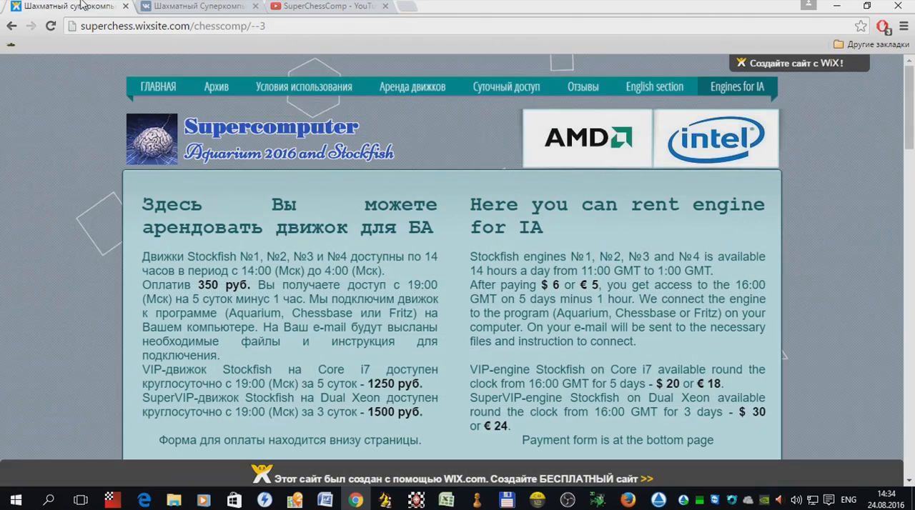
left_click(150, 101)
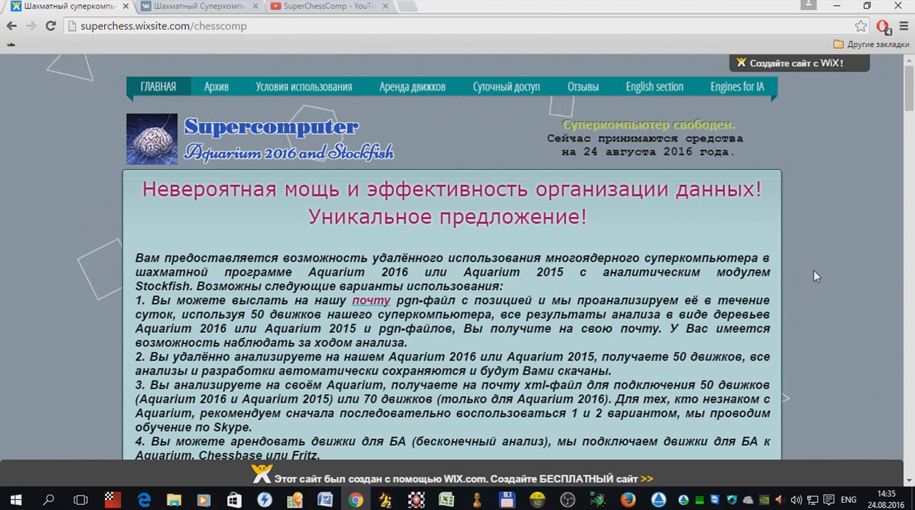
scroll(815, 277, "down", 2)
scroll(814, 272, "down", 2)
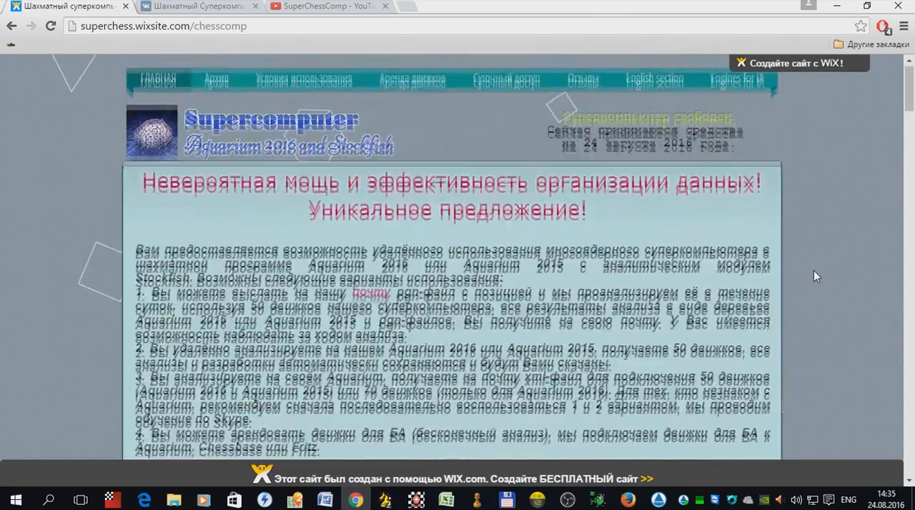
scroll(814, 271, "down", 4)
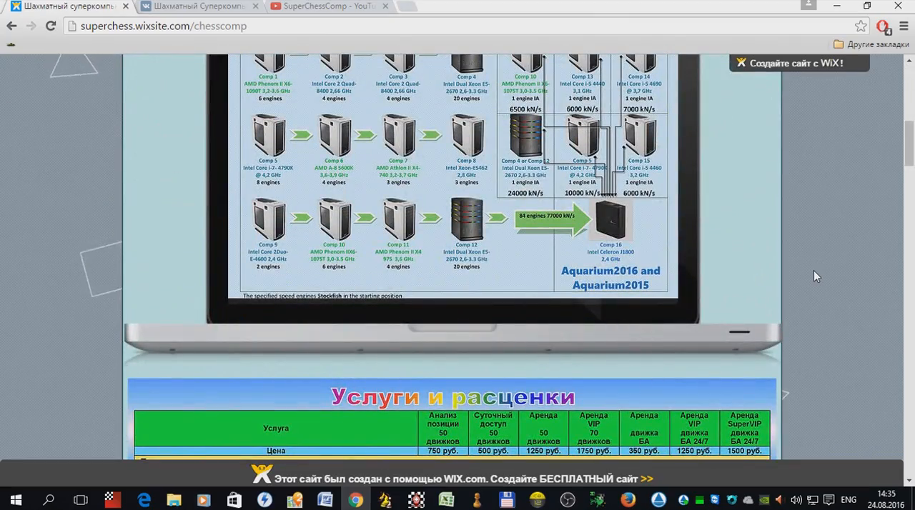
scroll(814, 270, "down", 3)
scroll(813, 270, "up", 8)
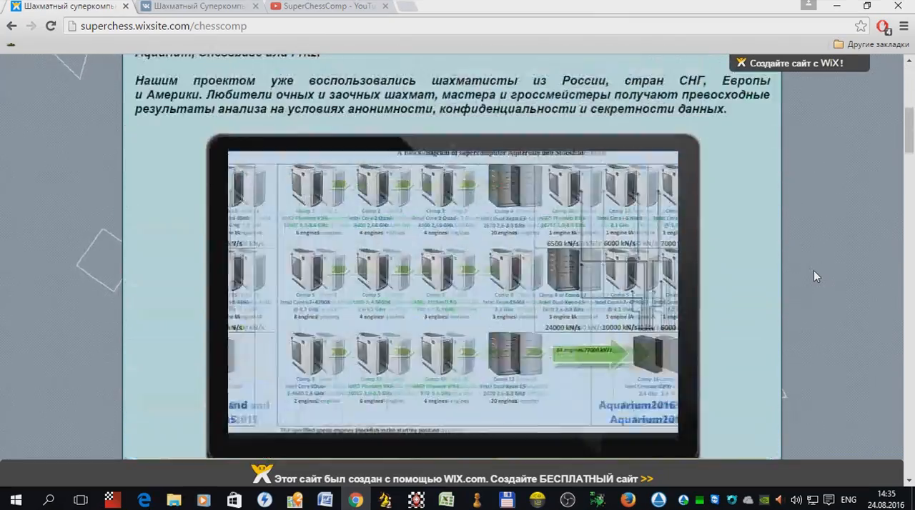
scroll(814, 270, "up", 2)
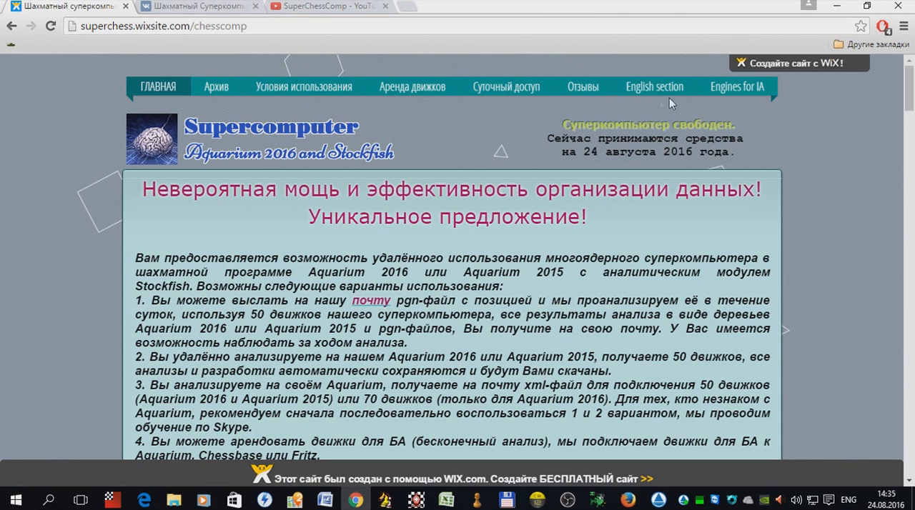
Step: Examine the Engines for IA page, reviewing each rentable Stockfish engine's processor, speed and availability down to the payment form
left_click(725, 92)
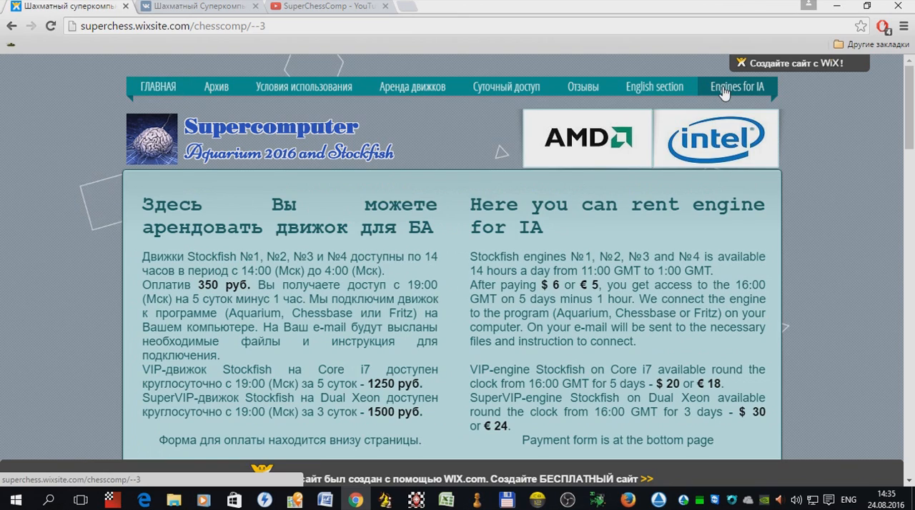
scroll(809, 248, "down", 5)
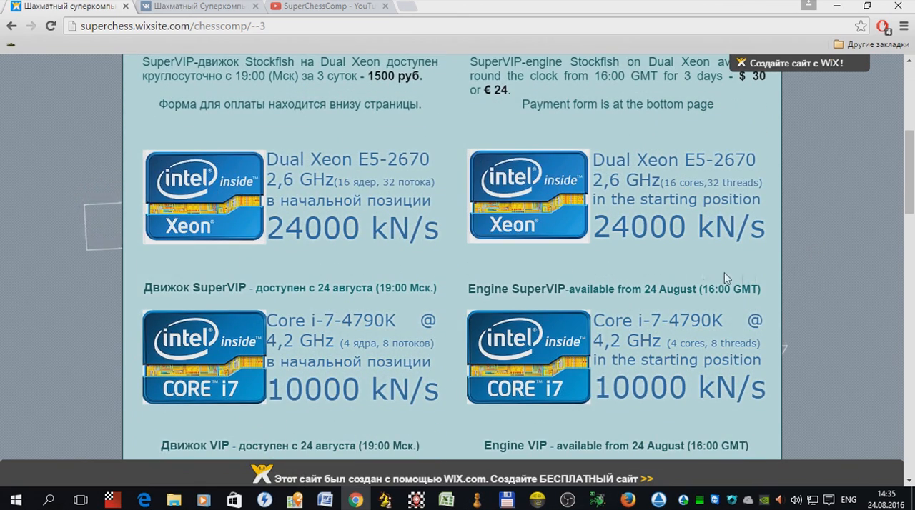
scroll(826, 283, "down", 2)
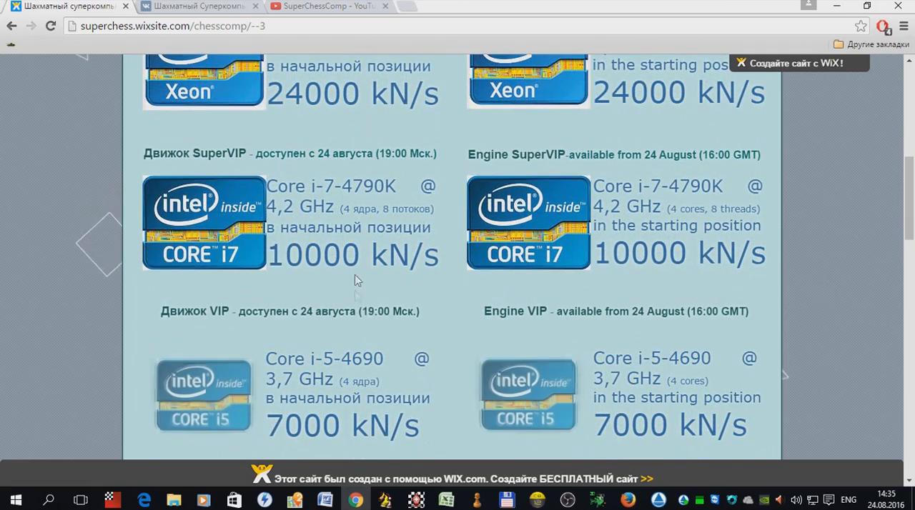
scroll(389, 261, "down", 2)
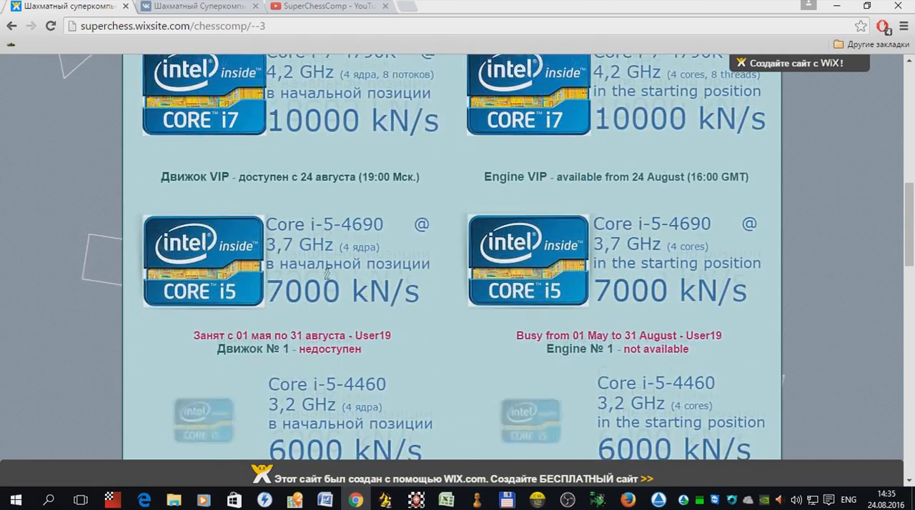
scroll(347, 241, "down", 3)
scroll(347, 241, "down", 3)
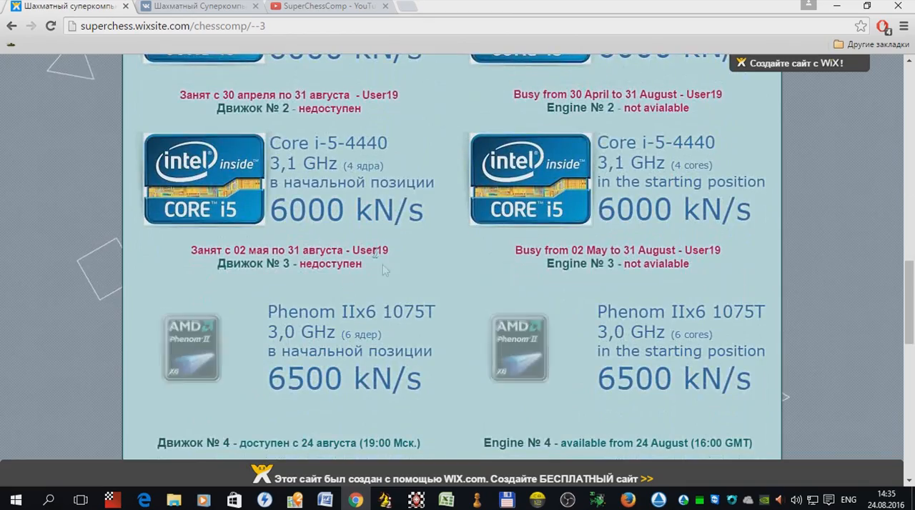
scroll(411, 311, "down", 2)
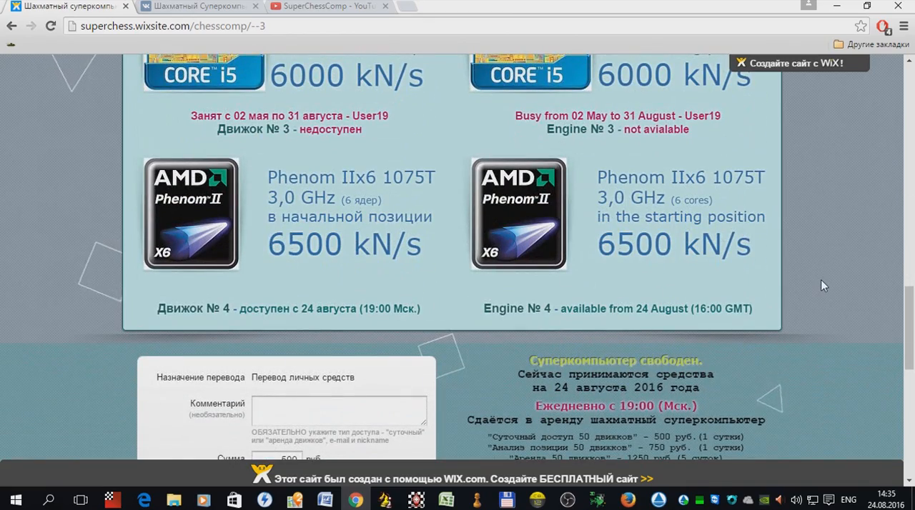
scroll(821, 285, "up", 3)
scroll(821, 286, "up", 10)
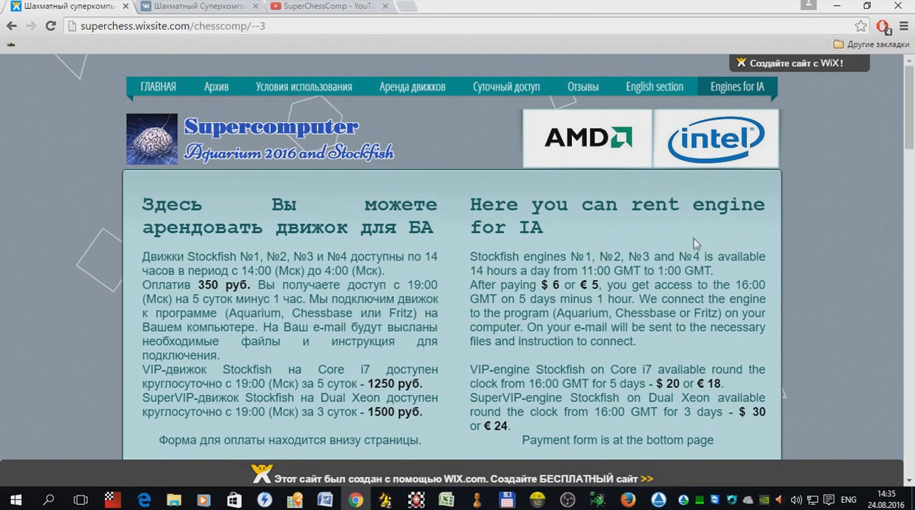
Step: Switch to the remote desktop and view the contents of local disk C: in the file explorer
left_click(863, 9)
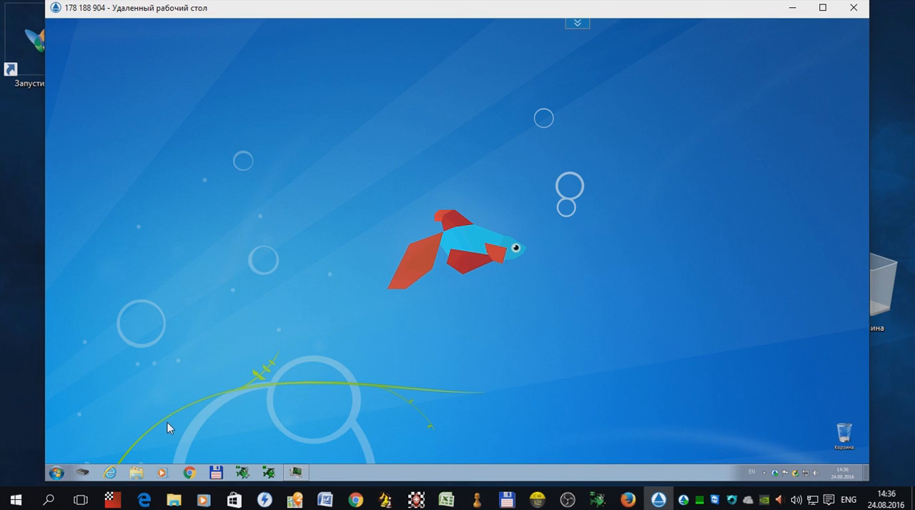
left_click(56, 473)
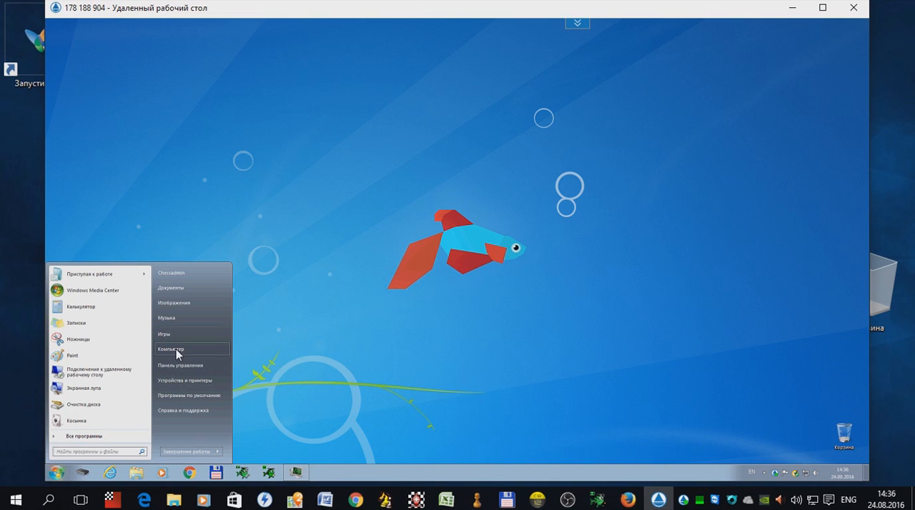
left_click(173, 350)
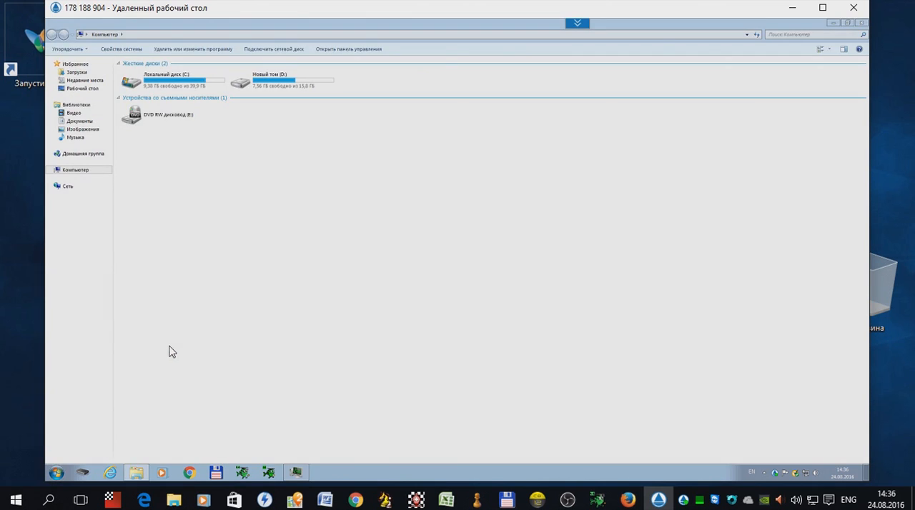
left_click(174, 84)
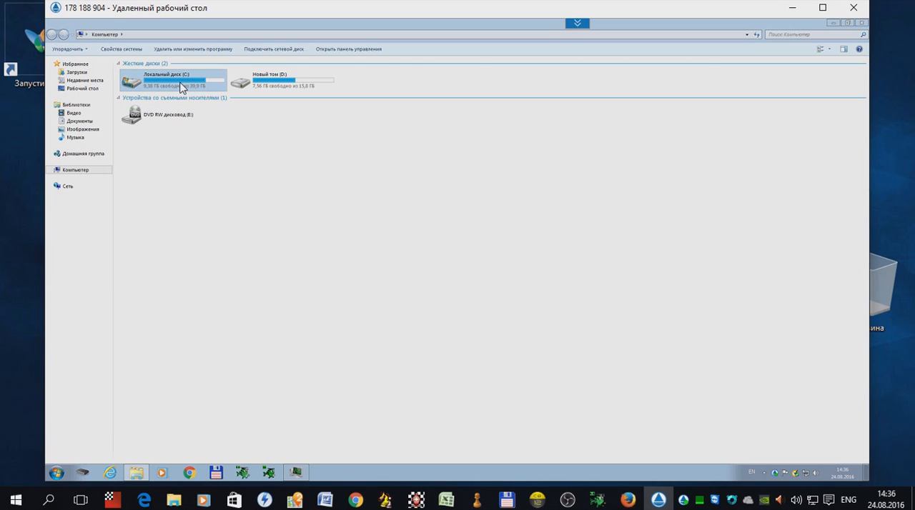
double_click(180, 87)
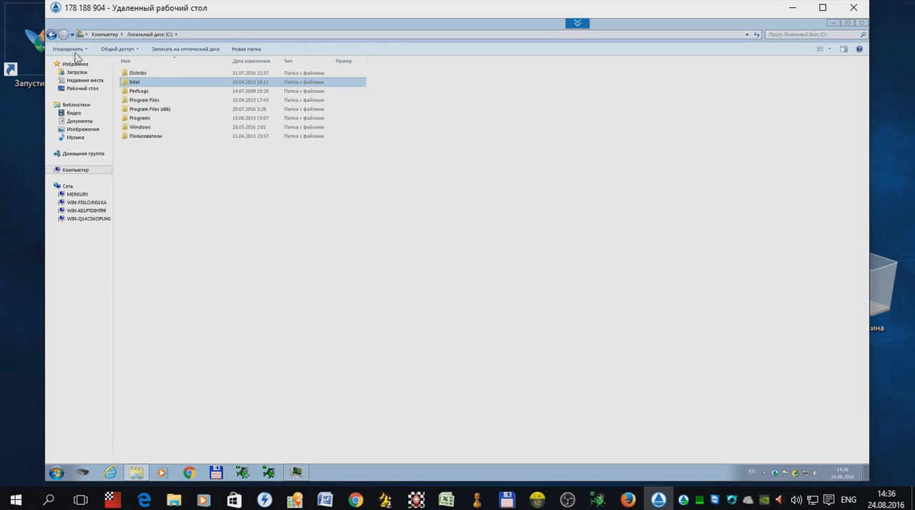
left_click(52, 34)
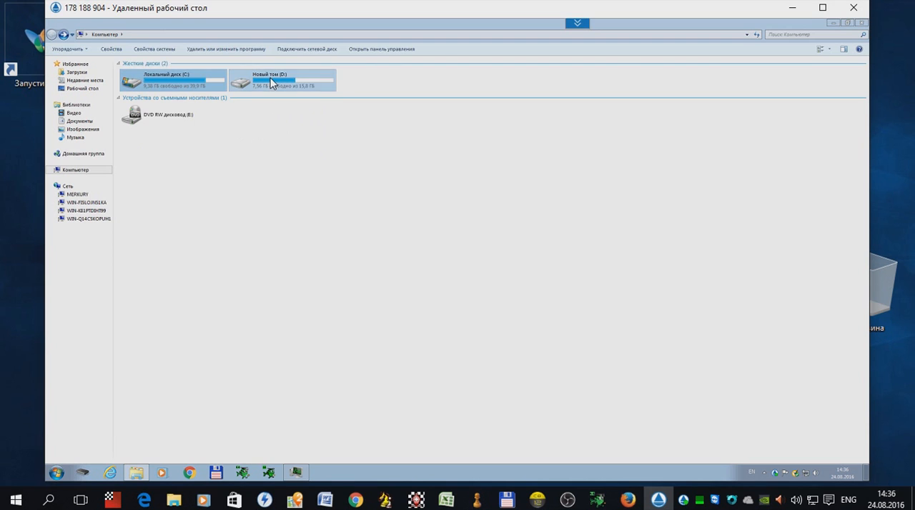
Step: Run copyaqua2016(1).exe from the AquaManager3.0 folder inside "Сюда Вы можете закачивать файлы" on drive D:
double_click(271, 84)
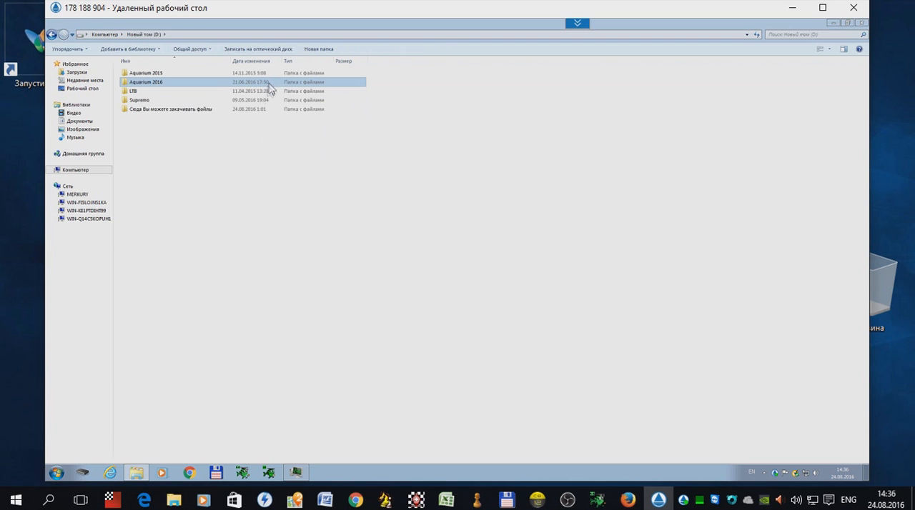
double_click(192, 111)
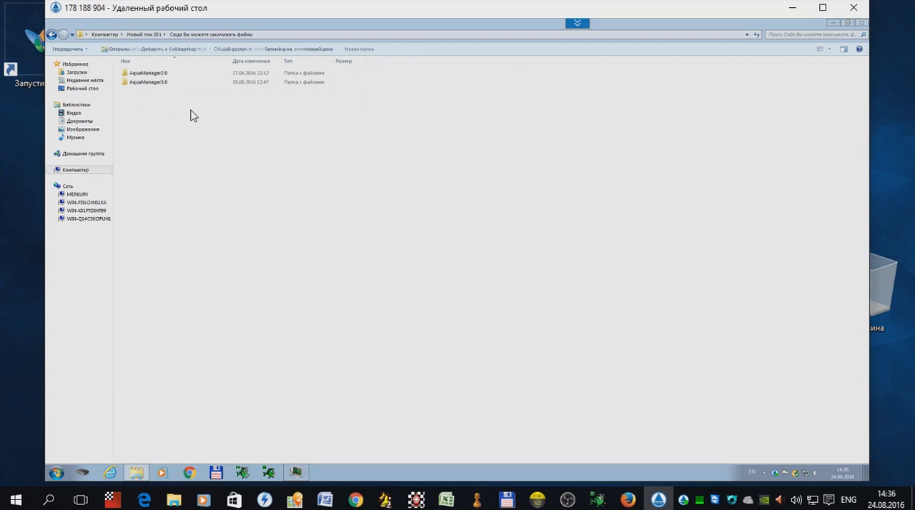
double_click(152, 84)
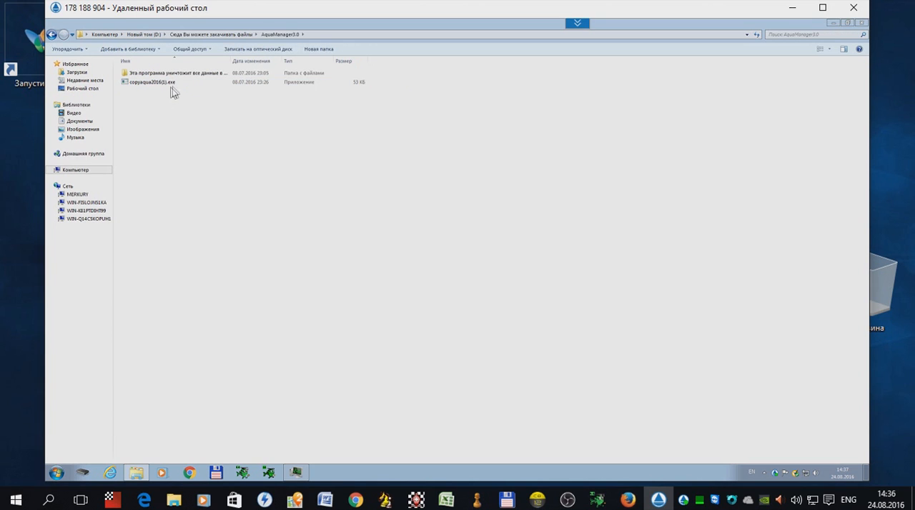
left_click(178, 84)
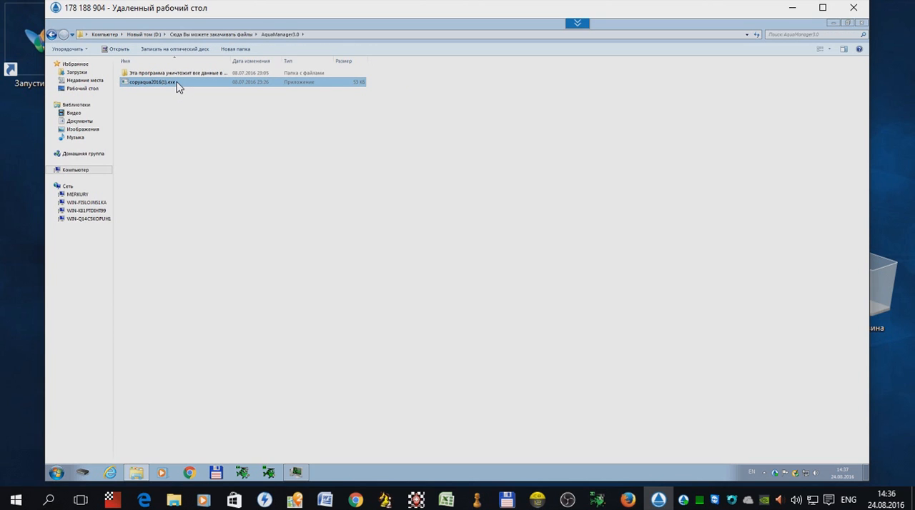
double_click(178, 84)
left_click(52, 35)
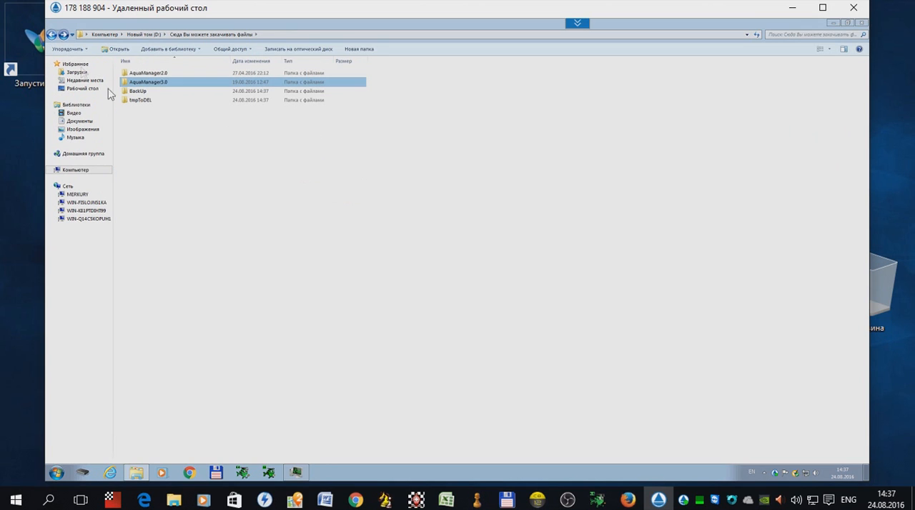
Step: Examine the tmpToDEL folder's contents down to Aquarium 2016\Data, and return to the upload folder
left_click(160, 92)
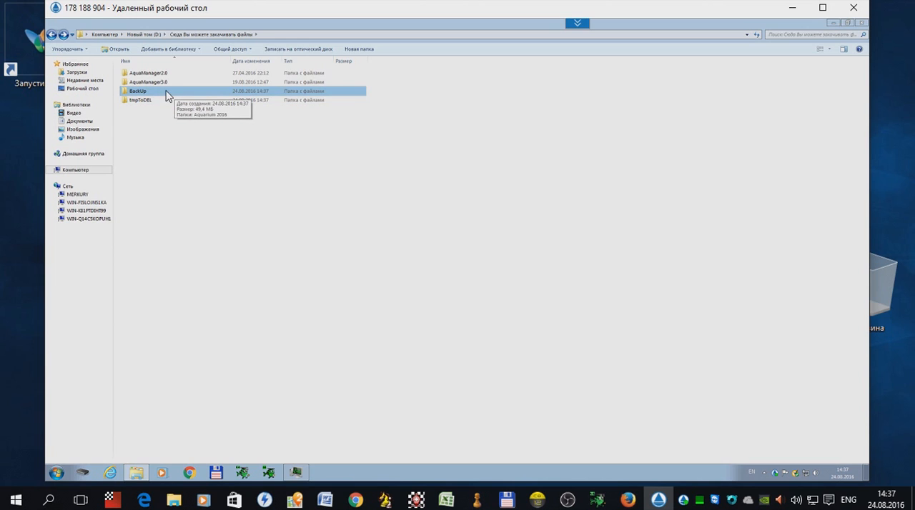
left_click(151, 101)
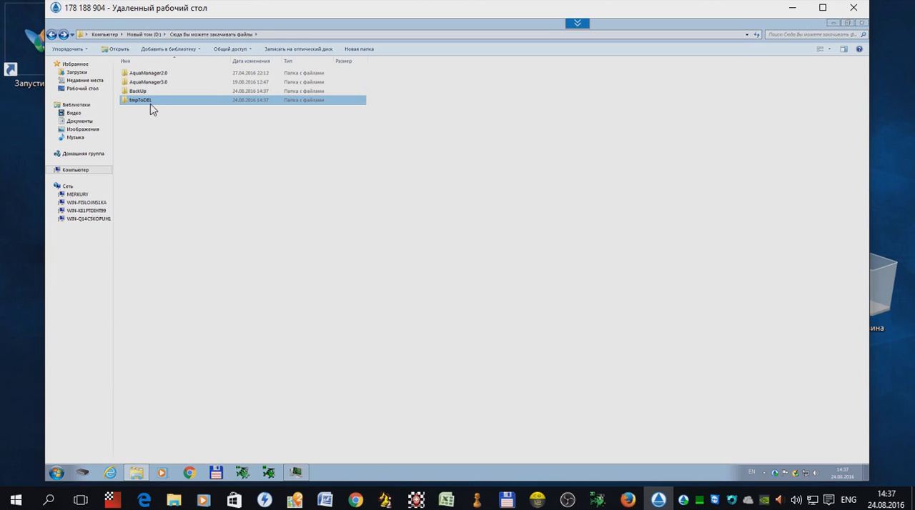
double_click(157, 101)
double_click(158, 81)
double_click(151, 78)
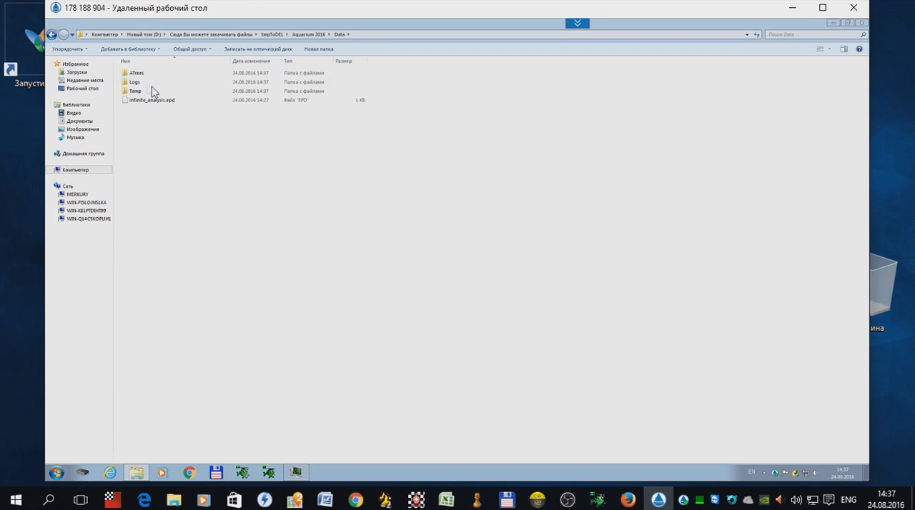
left_click(50, 36)
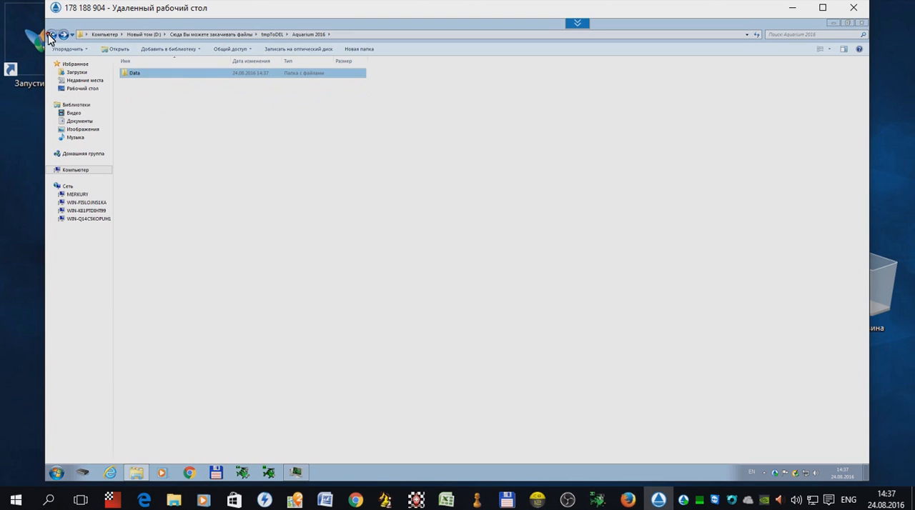
left_click(50, 36)
left_click(50, 35)
Step: Examine the BackUp folder down to Aquarium 2016\Data\ATrees\IDeA to review the Botwinnik project's saved files
left_click(151, 93, "shift")
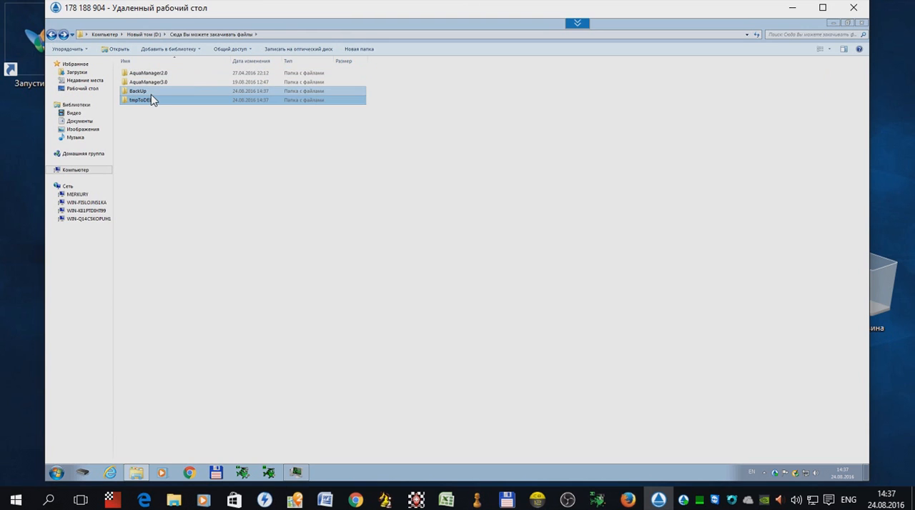
left_click(149, 94)
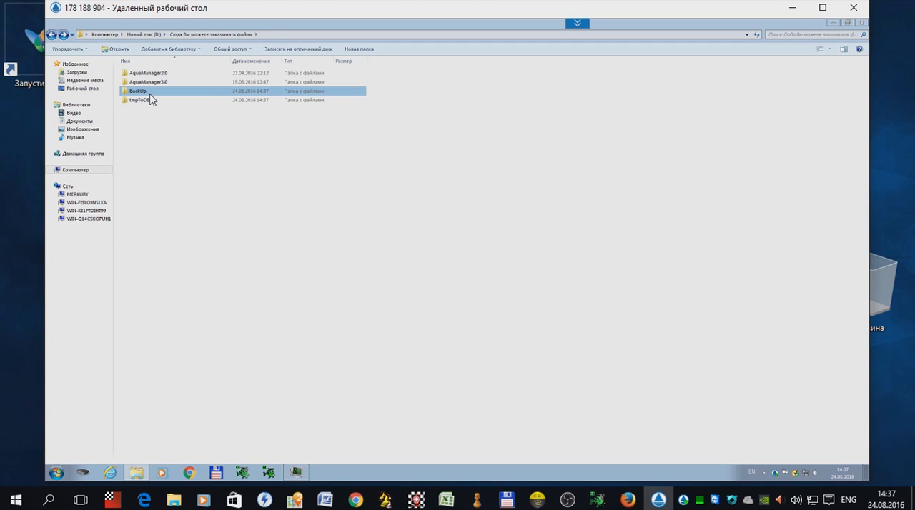
double_click(150, 94)
double_click(156, 76)
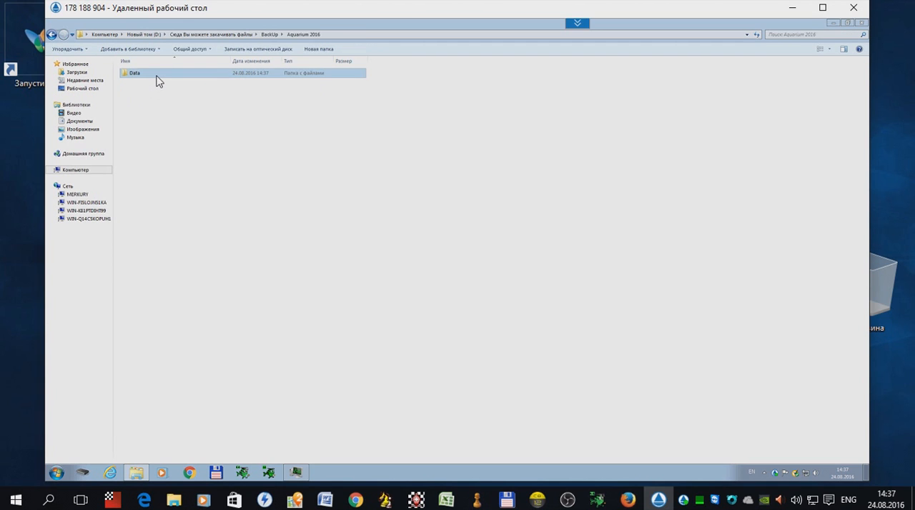
double_click(157, 76)
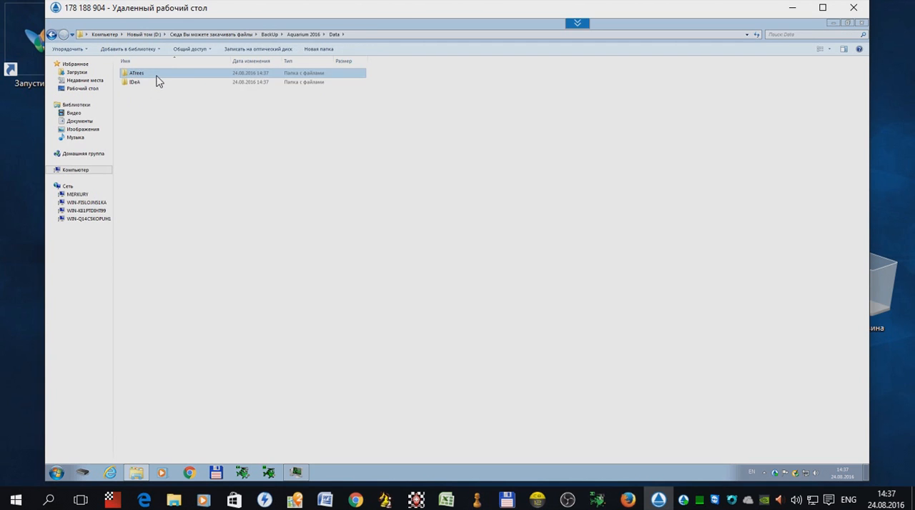
double_click(154, 75)
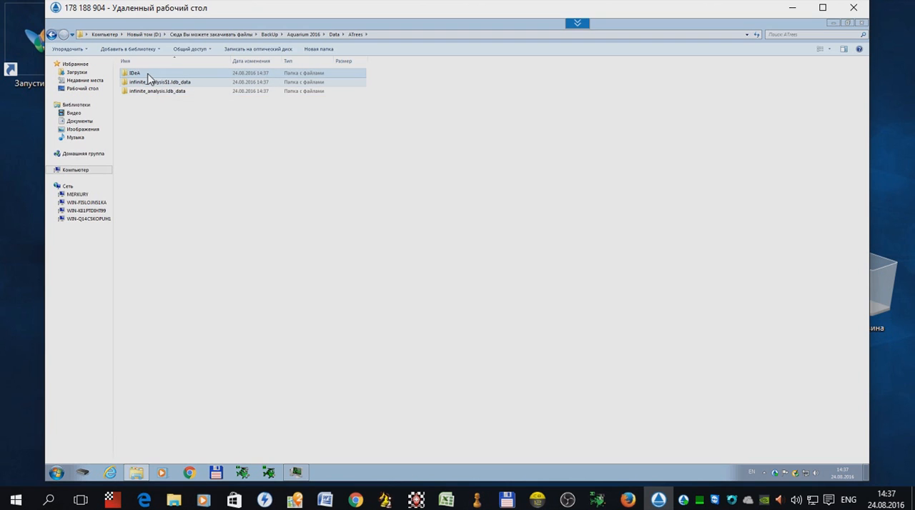
left_click(148, 76)
double_click(148, 75)
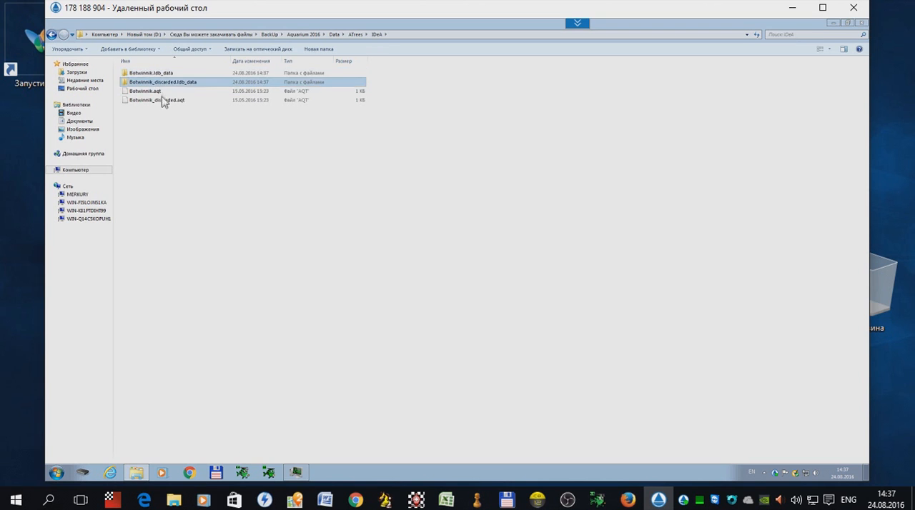
Step: Back out of the backup folders, close the remote file explorer and switch to Chrome
left_click(50, 35)
left_click(50, 35)
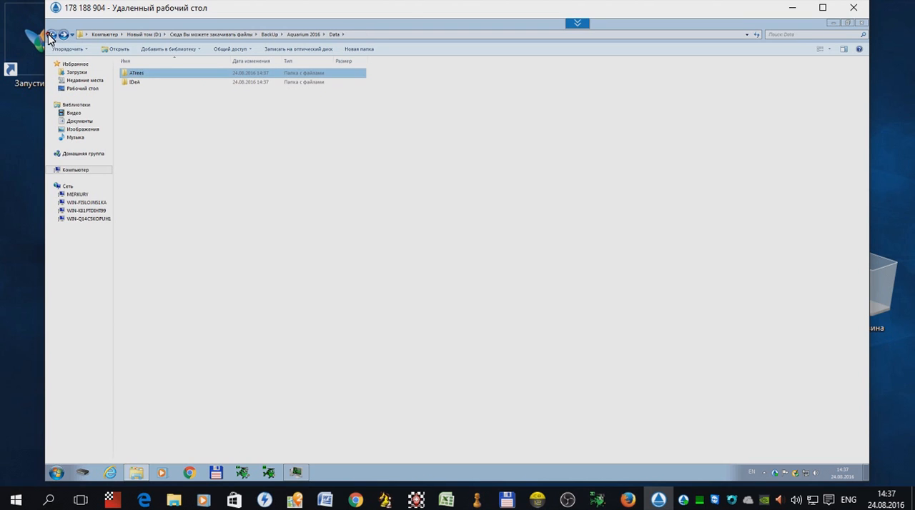
left_click(50, 35)
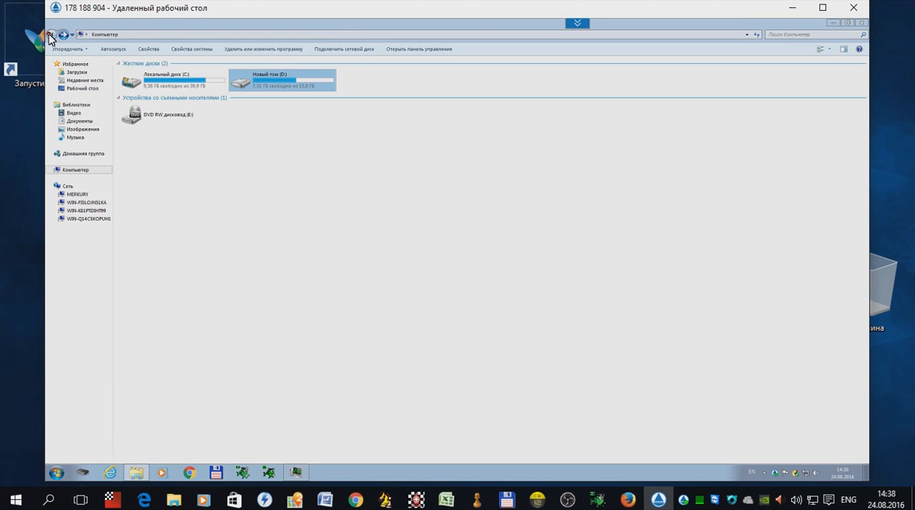
left_click(849, 23)
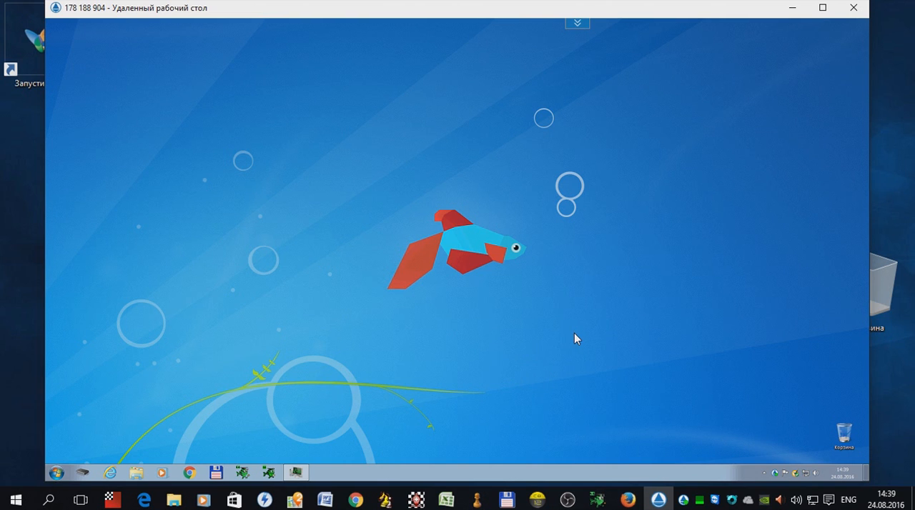
left_click(356, 500)
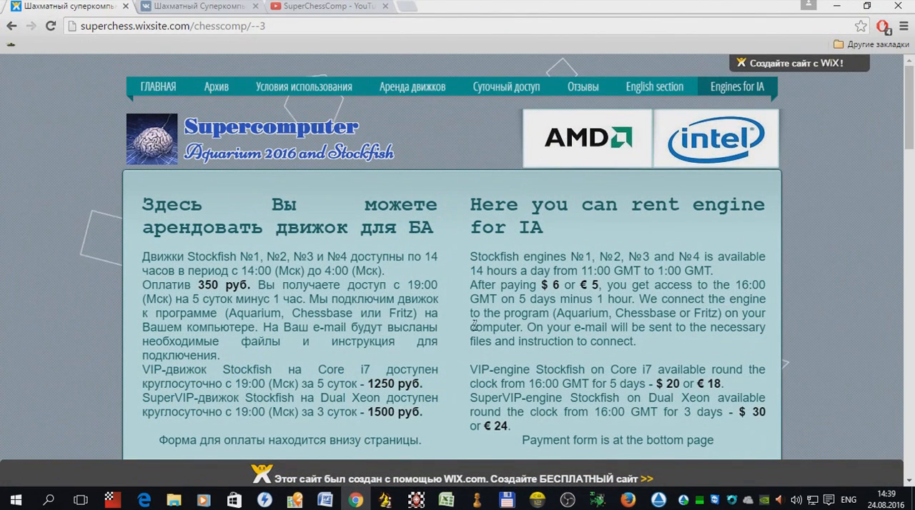